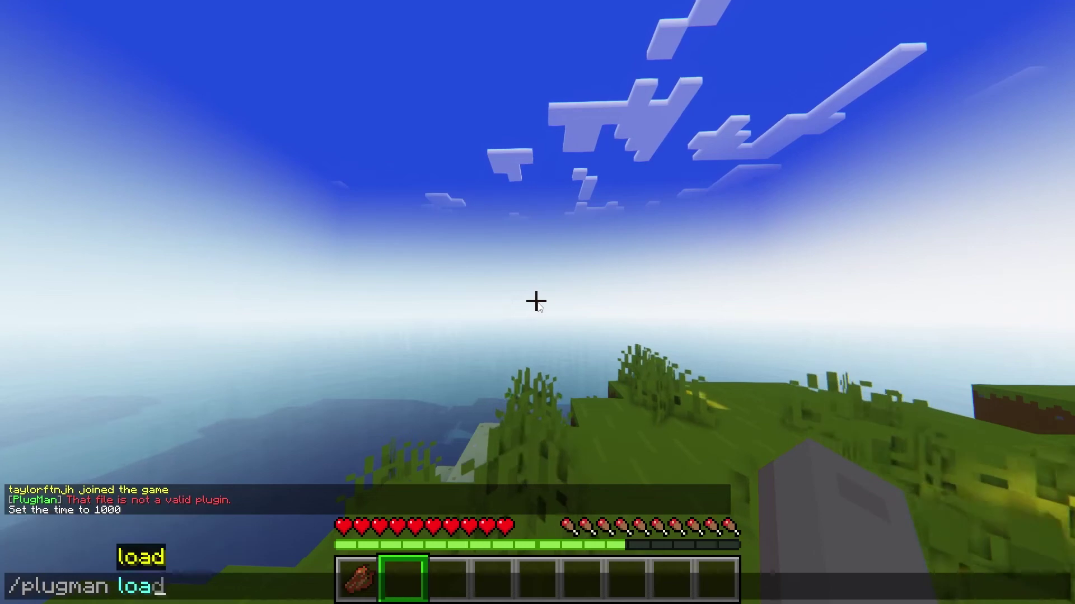
- Load worldedit-bukkit-7.2.10 with /plugman load, Tab-completing the plugin file name
text(ldedit-bukkit-7)
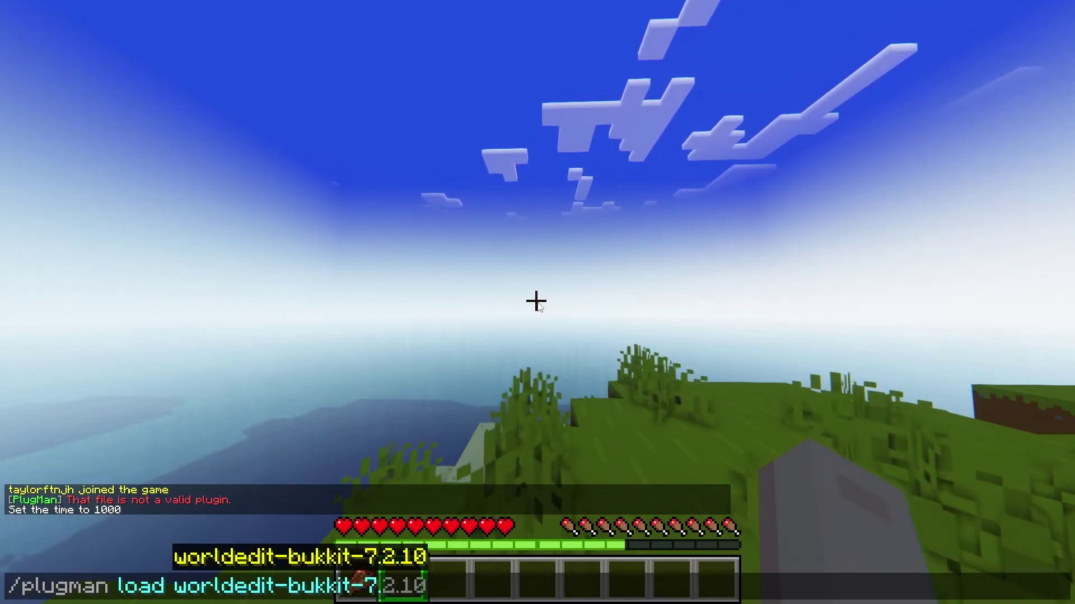
key(Tab)
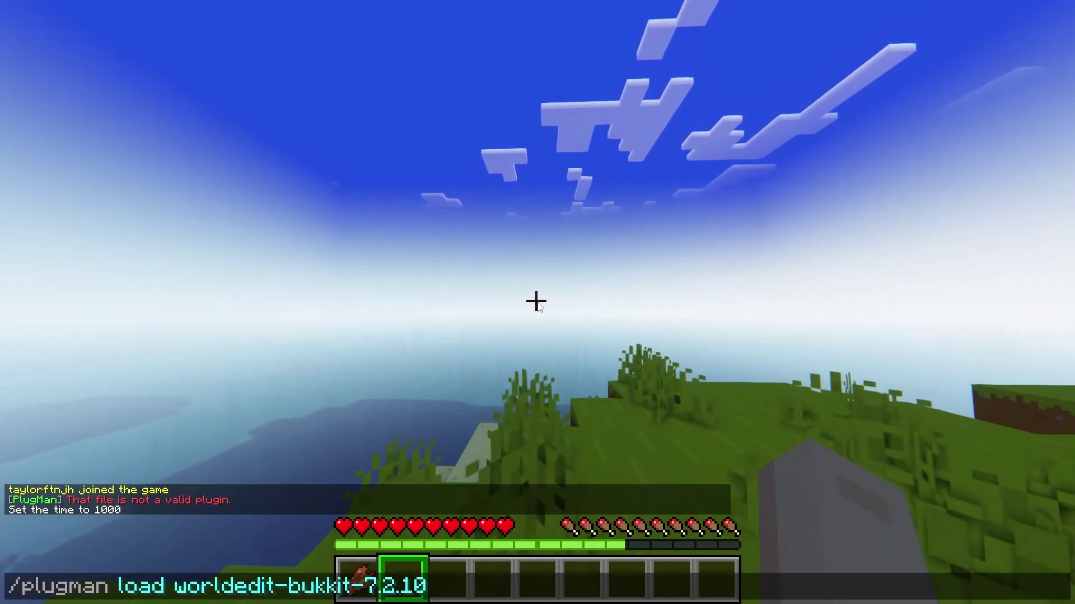
key(Return)
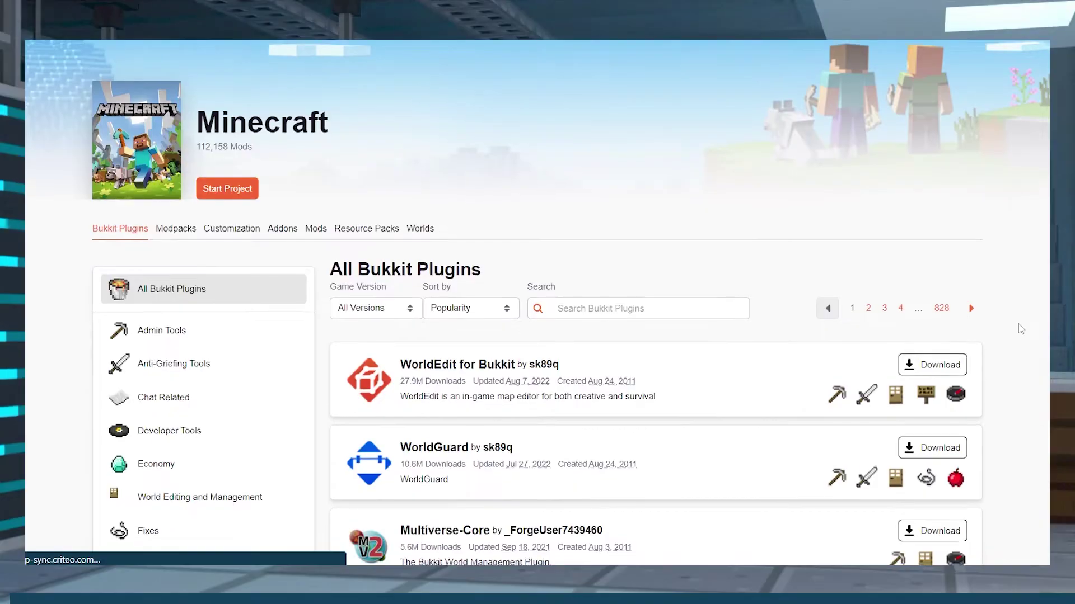
scroll(1020, 329, down, 2)
scroll(1021, 329, down, 1)
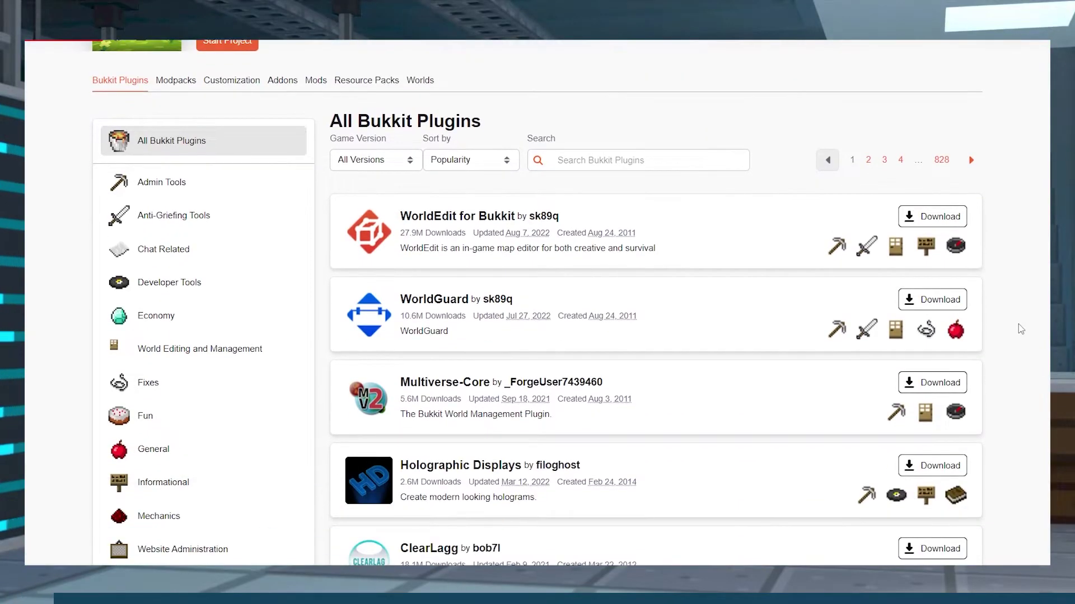
scroll(1020, 329, down, 3)
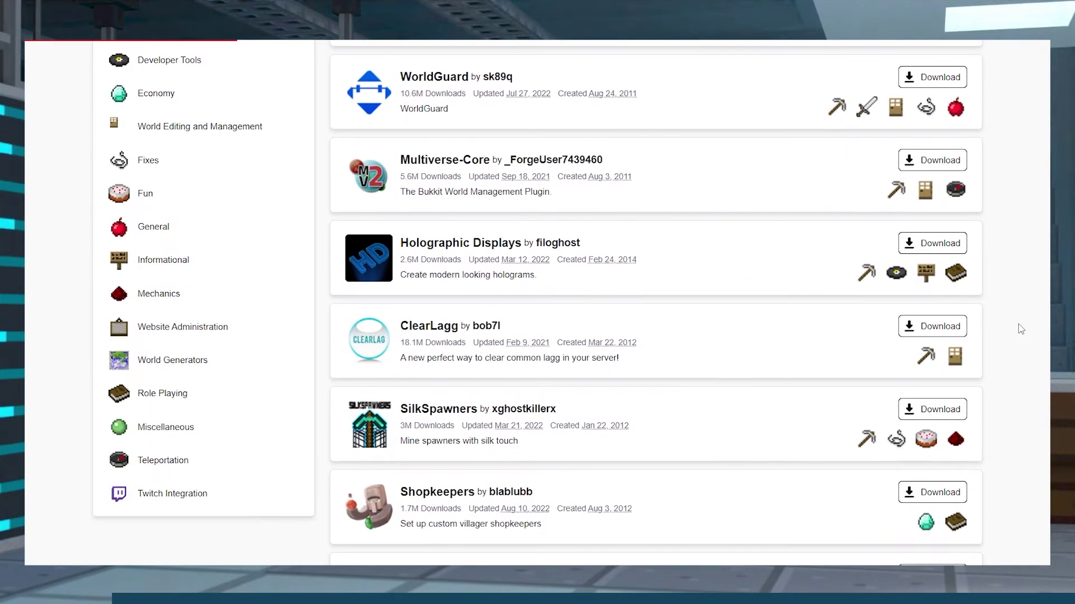
scroll(1020, 329, down, 4)
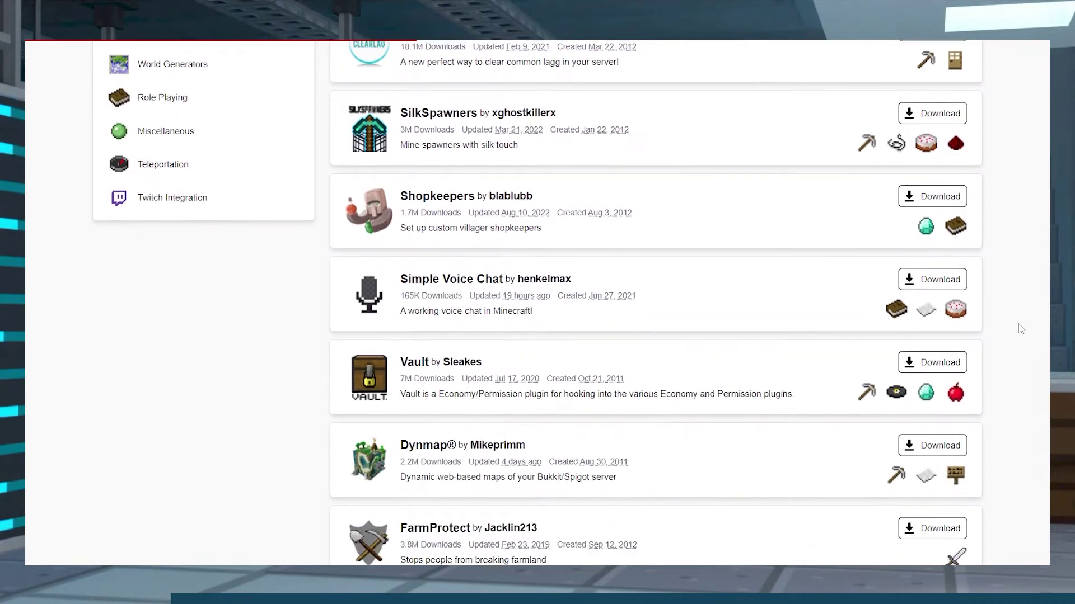
scroll(1021, 329, down, 3)
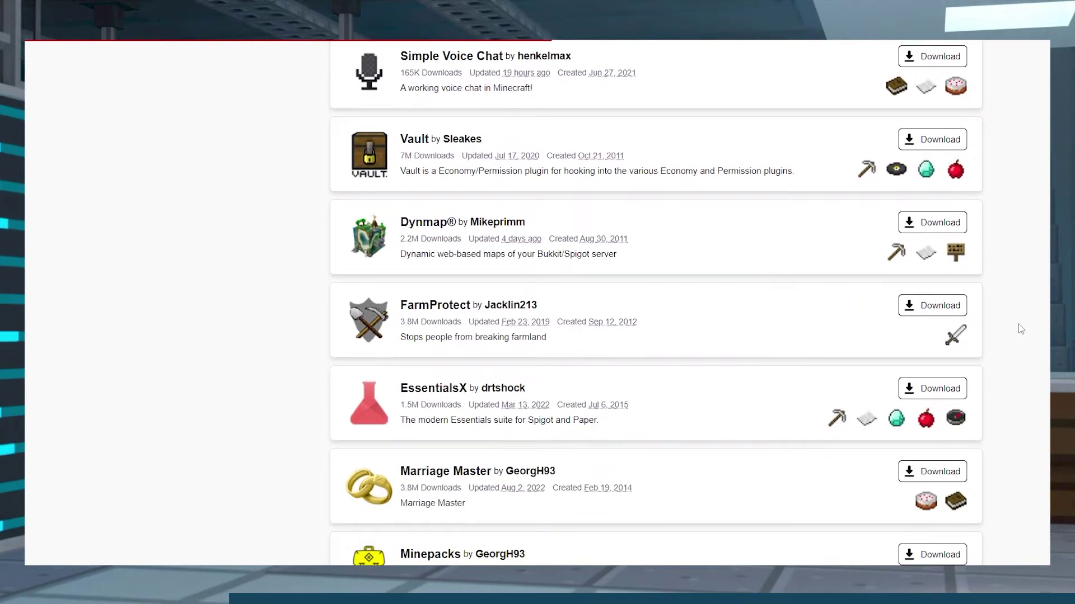
scroll(1020, 329, down, 3)
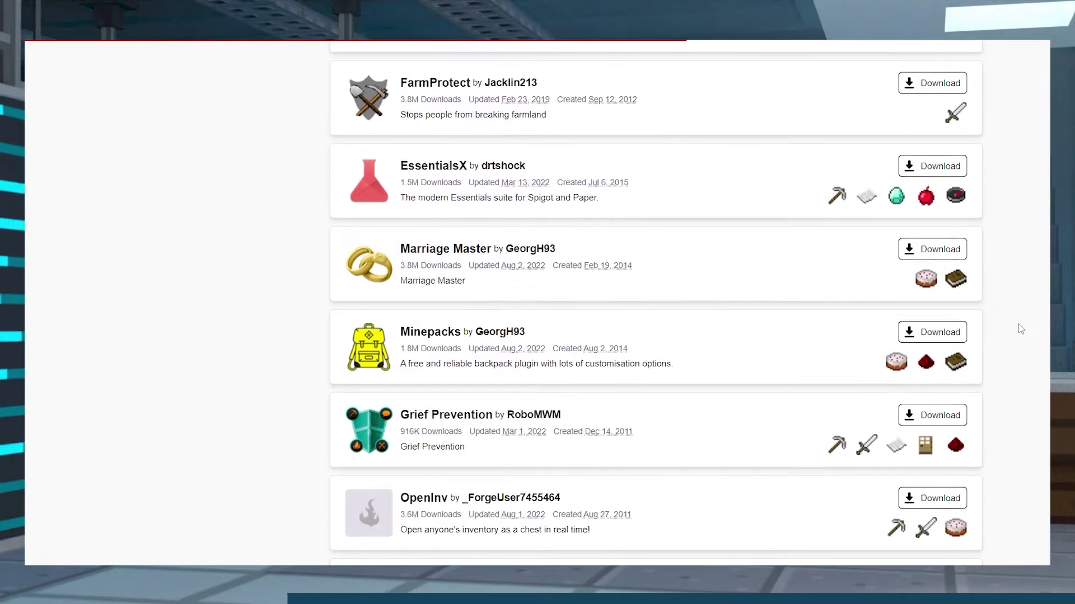
scroll(1021, 329, down, 1)
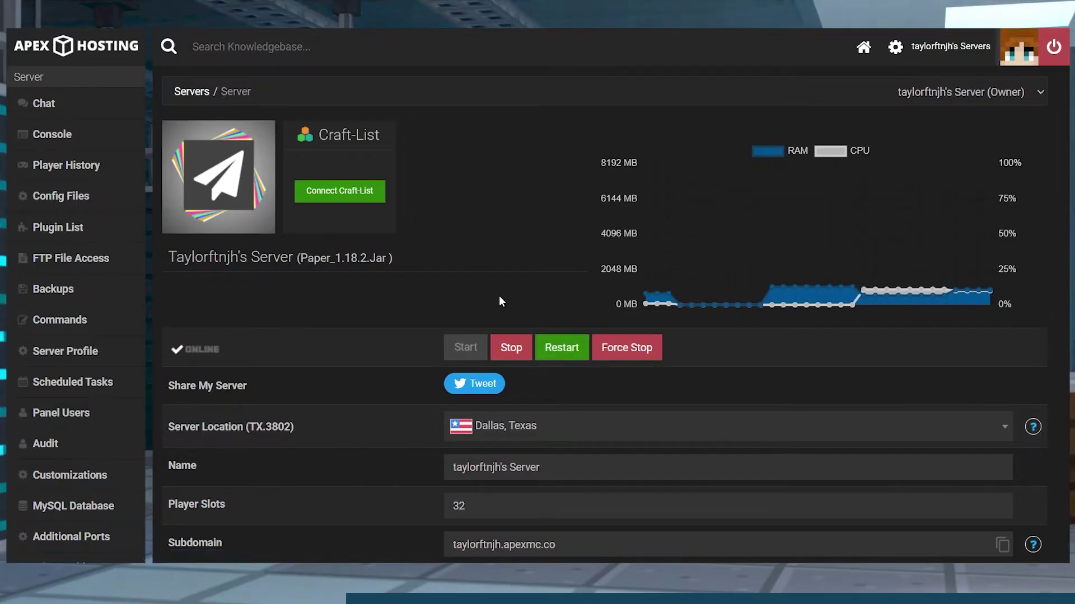
- Restart the server and upload worldedit-bukkit-7.2.10 into its plugins folder through the FTP drop zone
click(564, 347)
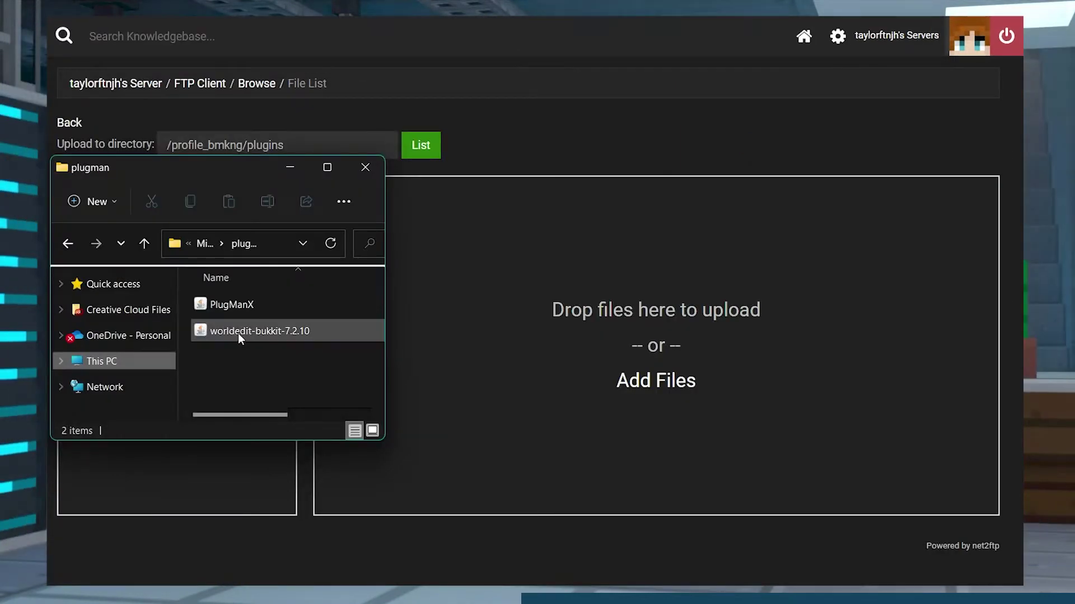
drag(237, 334, 549, 409)
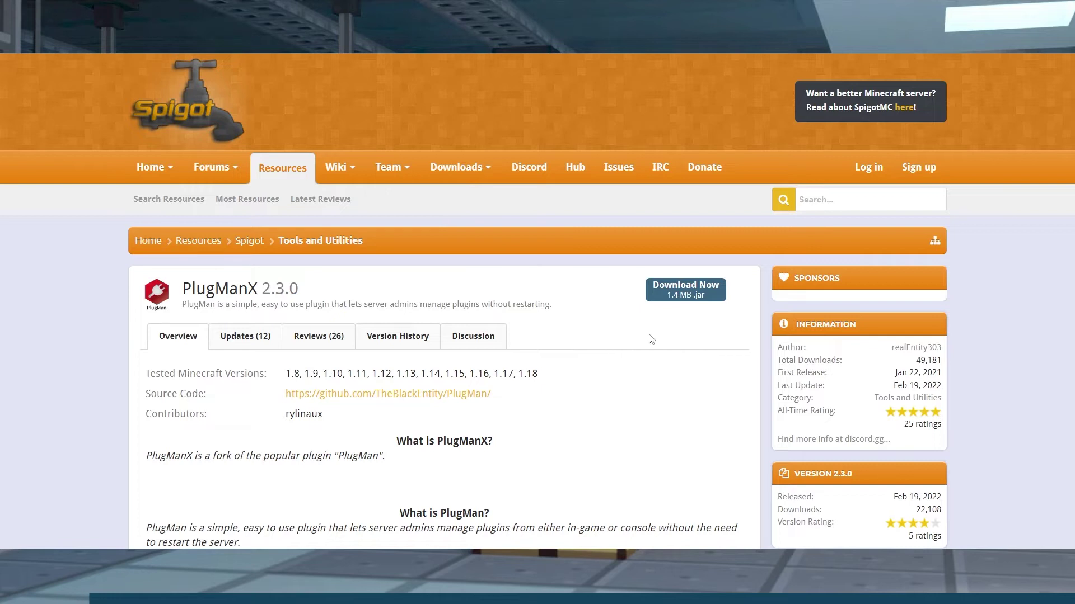
- Download the PlugManX 2.3.0 jar from its SpigotMC resource page
click(685, 297)
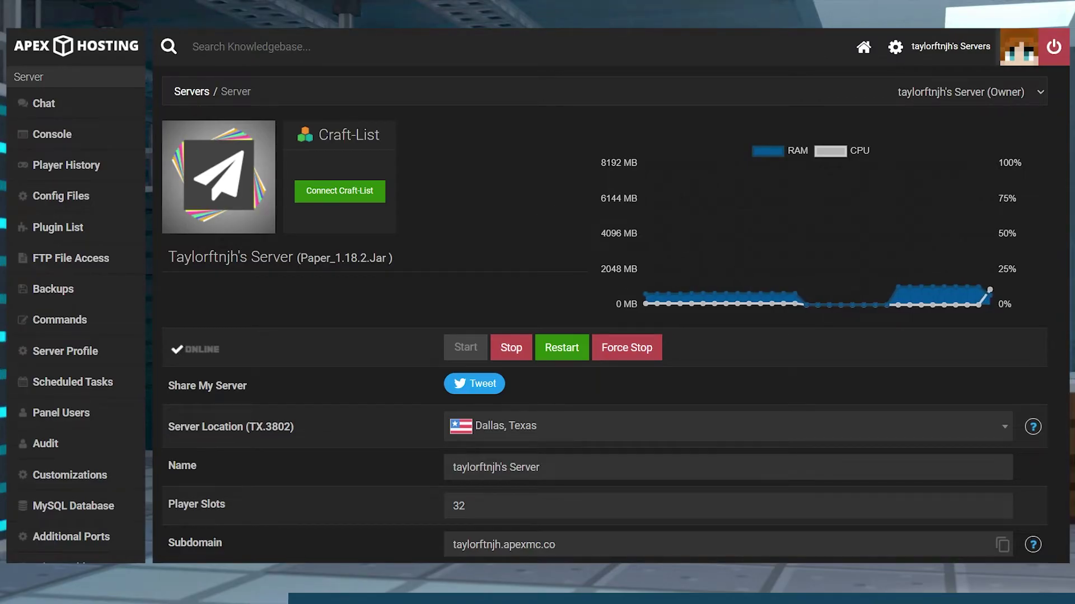
- Upload PlugManX.jar (1.4 MB) into the server's plugins folder via FTP File Access, then return to the overview
scroll(333, 328, down, 4)
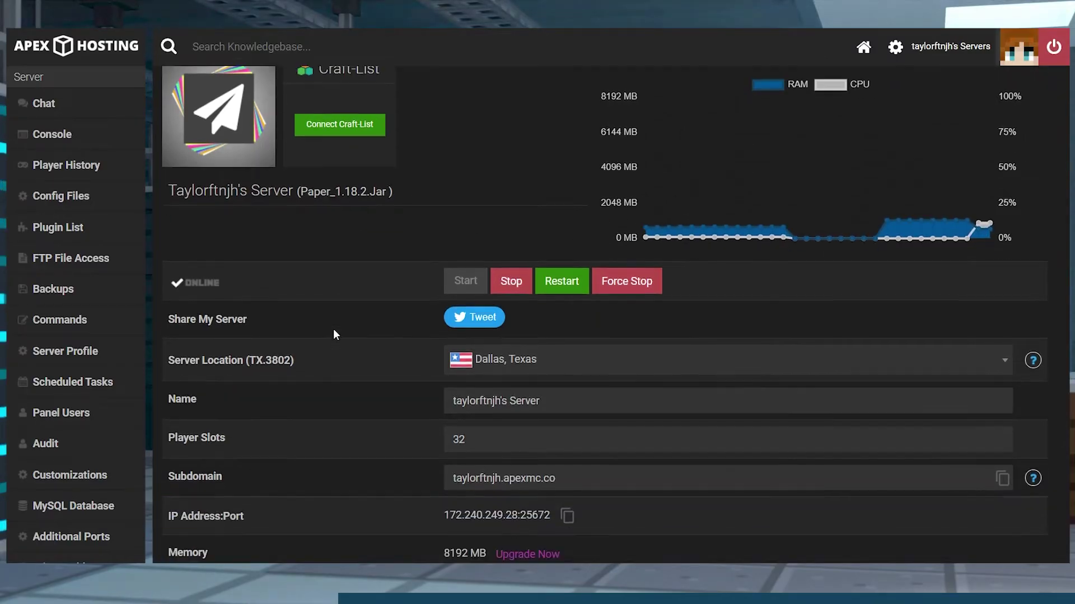
scroll(334, 328, down, 1)
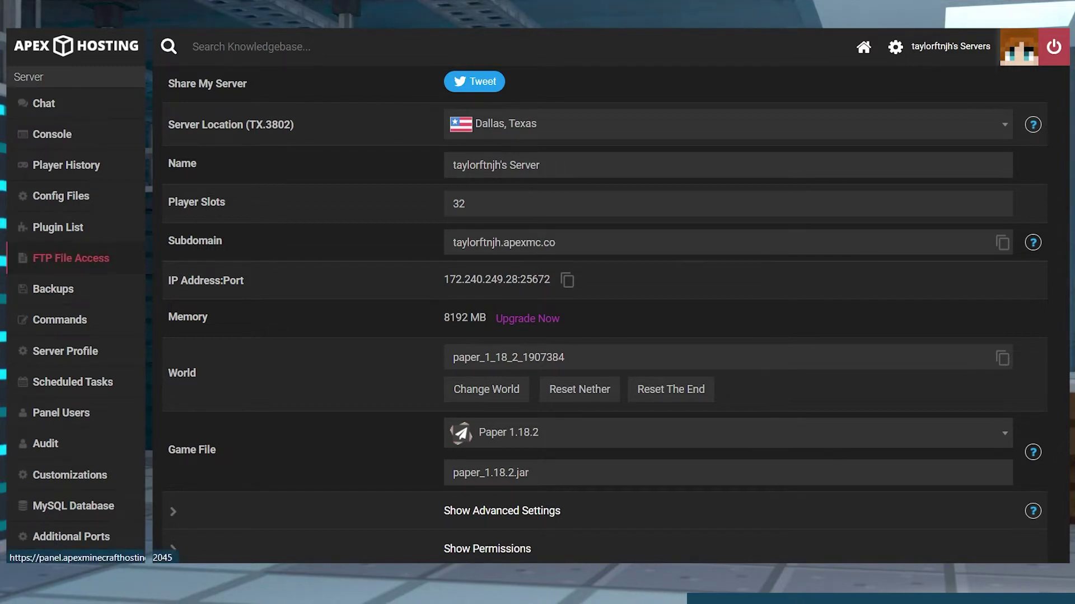
click(71, 258)
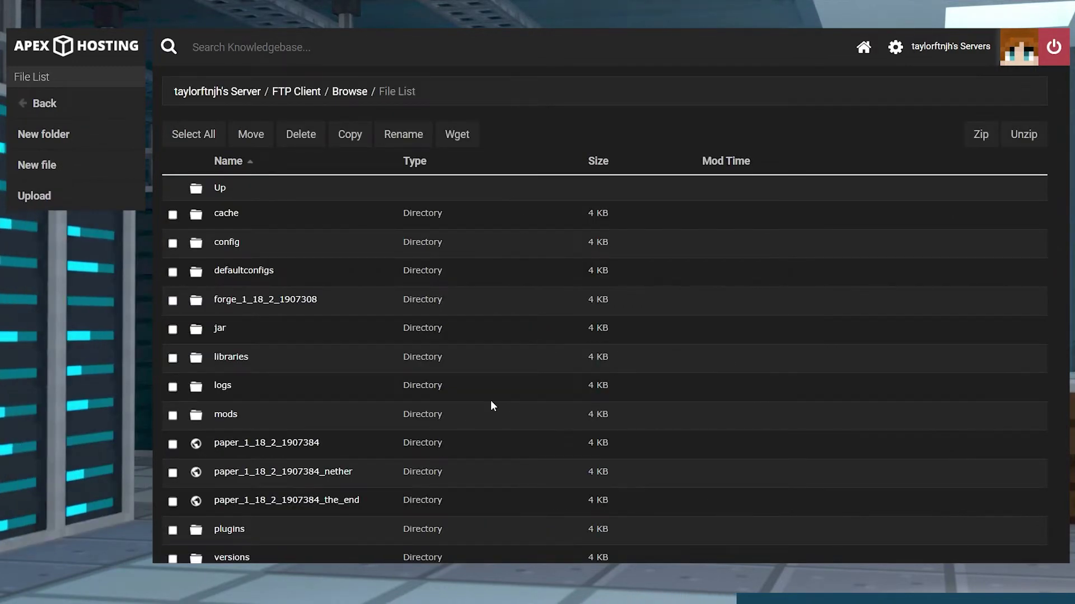
click(229, 529)
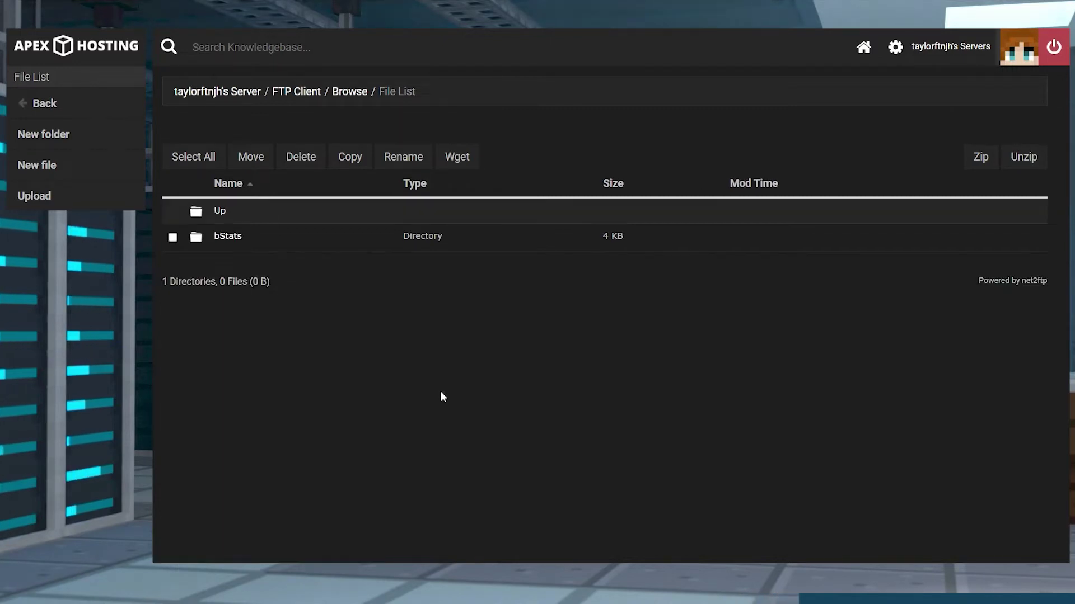
click(85, 196)
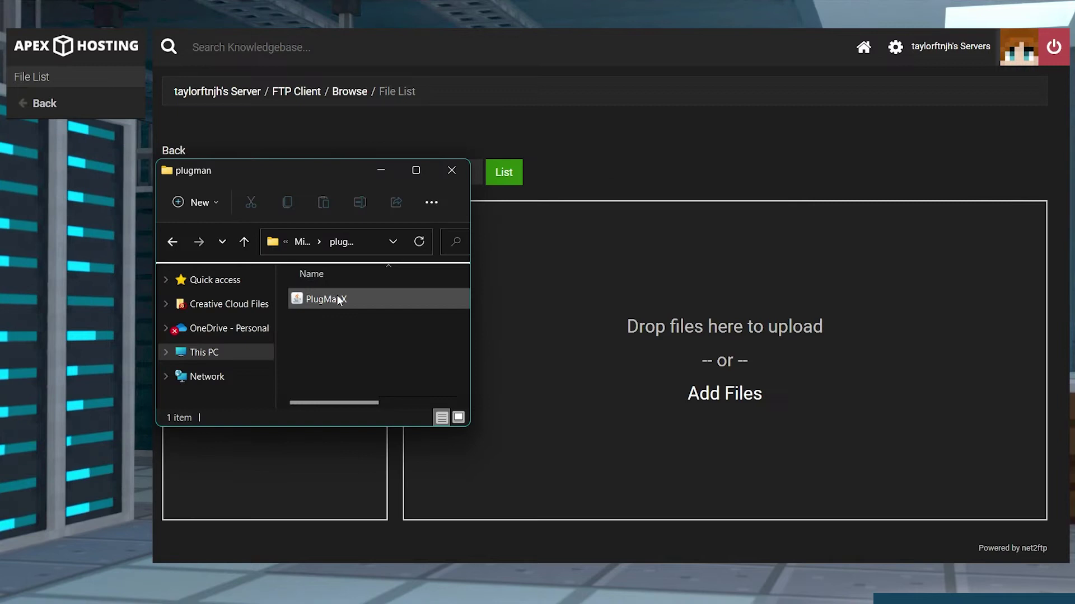
drag(336, 300, 648, 321)
drag(255, 531, 163, 528)
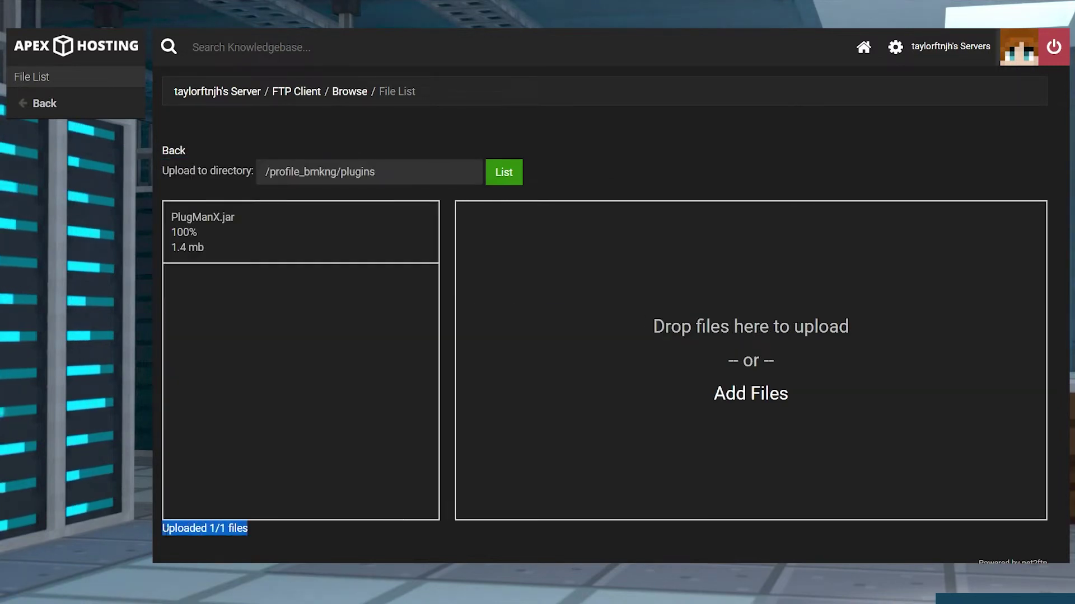
click(223, 94)
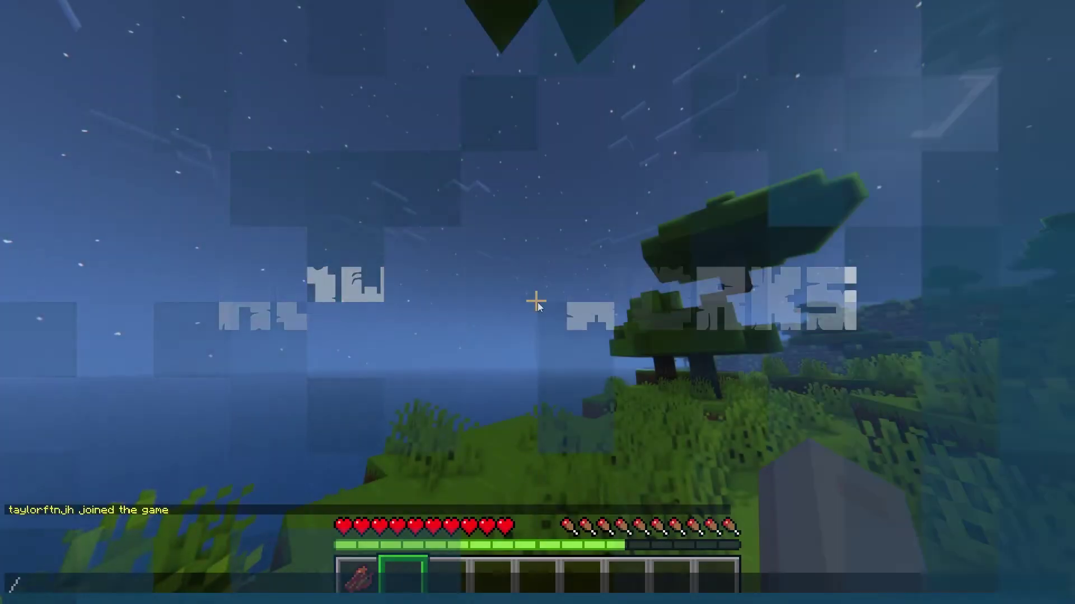
- Run /plugins to list the server's installed plugins, showing PlugManX and WorldEdit
text(/p)
key(Tab)
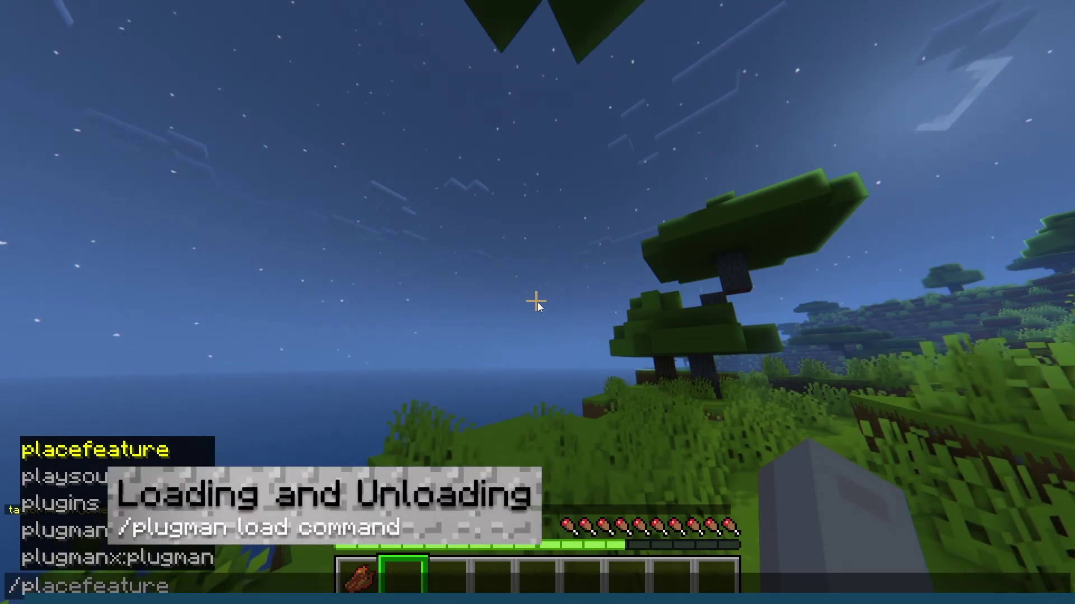
key(Tab)
key(Tab)
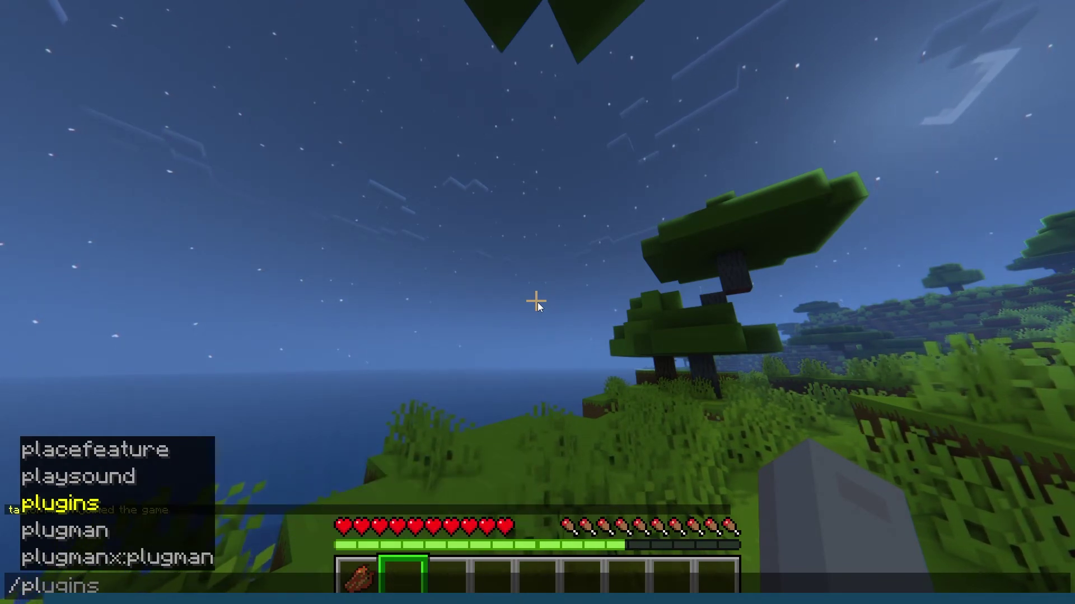
key(Return)
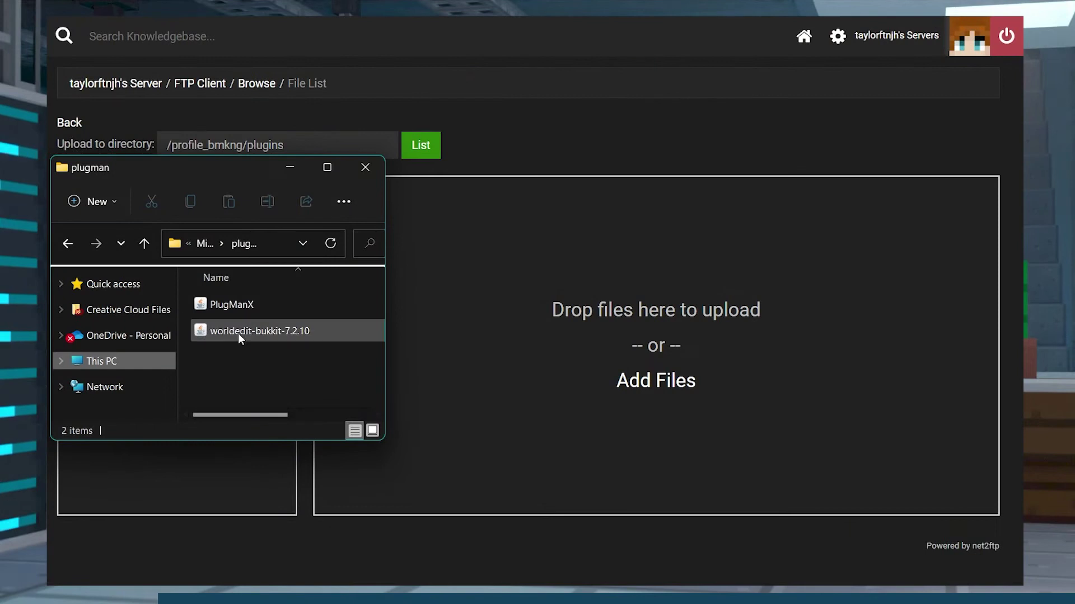
- Upload worldedit-bukkit-7.2.10 to plugins and load it with /plugman load worldedit-bukkit-7.2.10
drag(238, 334, 552, 414)
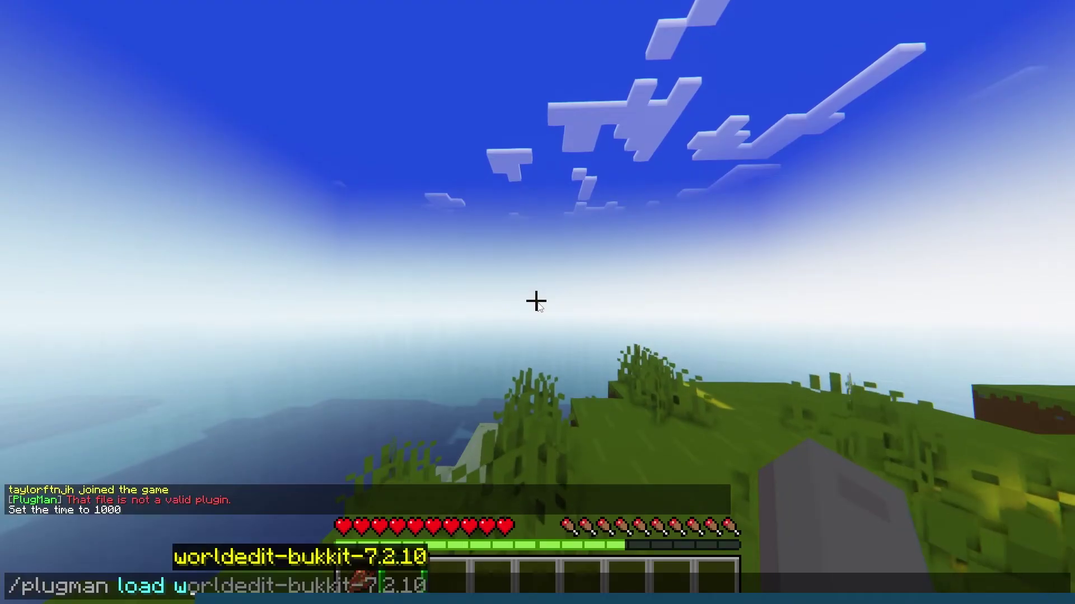
text(orldedit-buk)
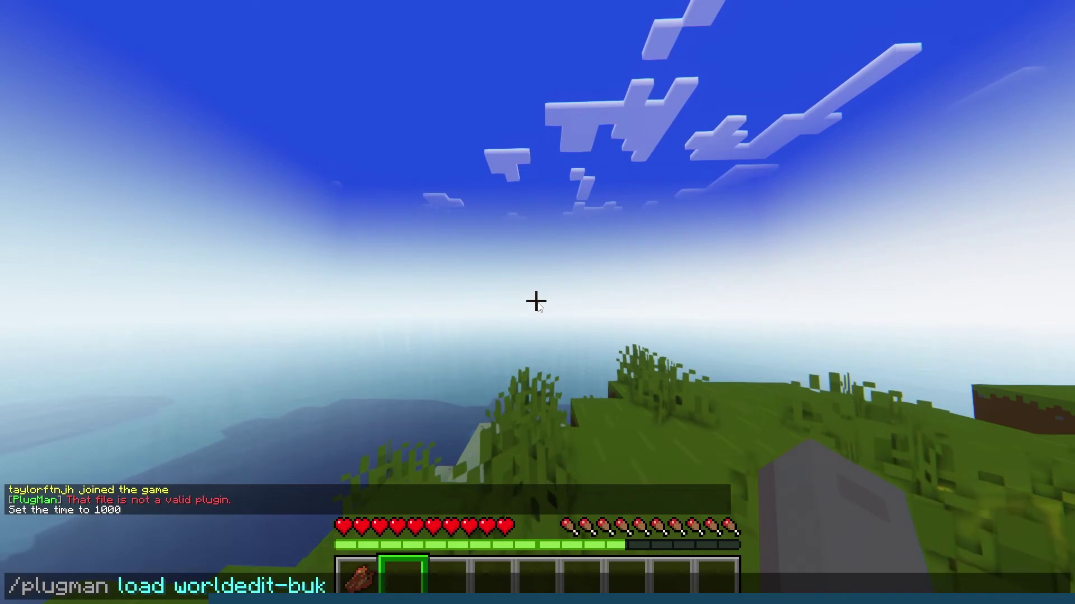
text(kit-7.2.1)
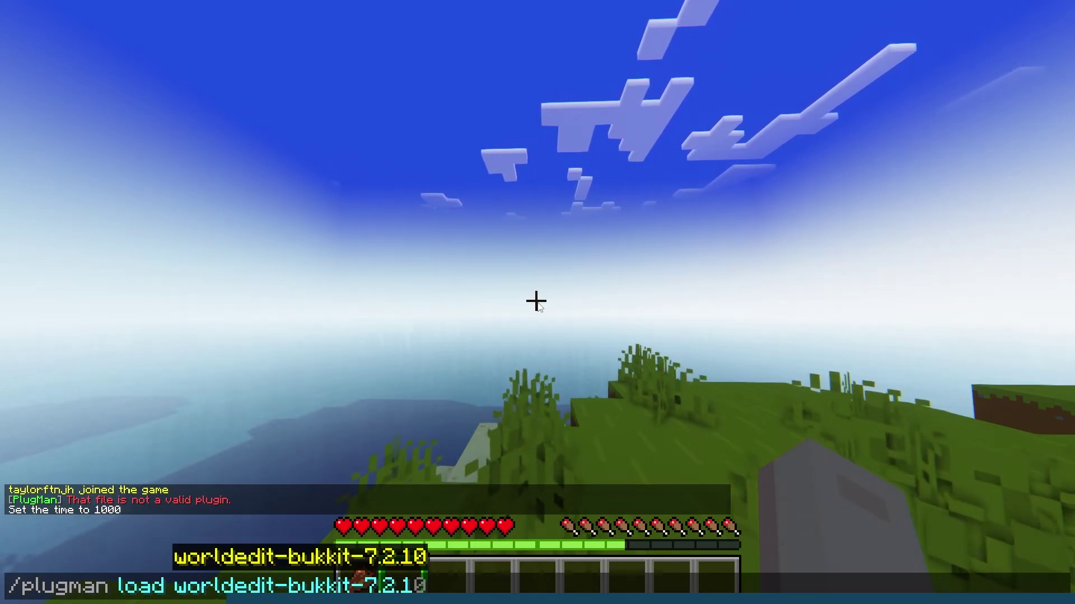
key(Return)
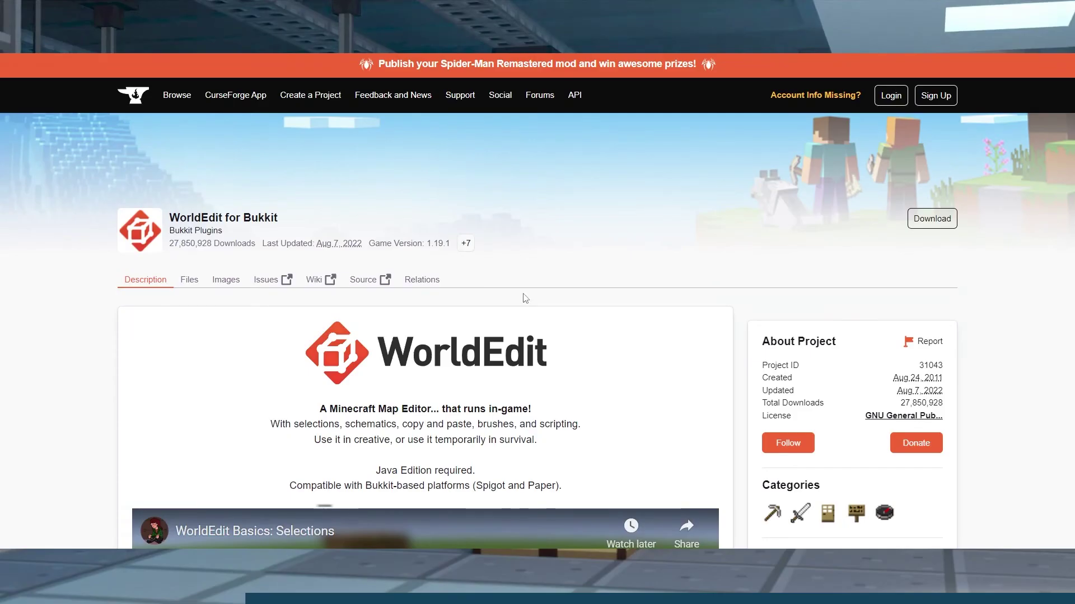
- Scroll the WorldEdit CurseForge page past the highlight images down to the FAQ and footer
scroll(628, 351, down, 15)
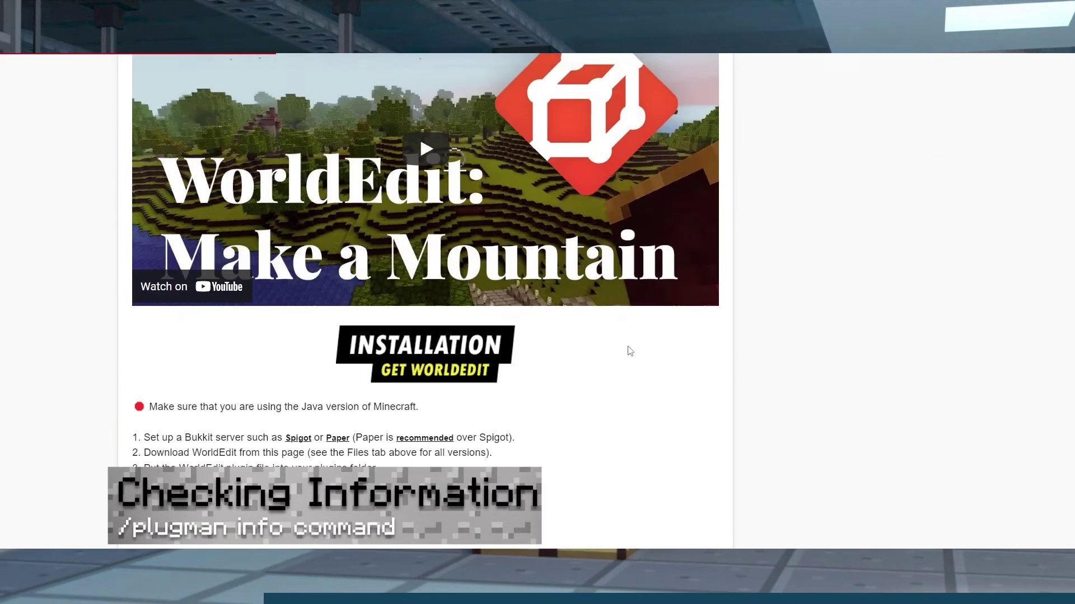
scroll(628, 351, down, 3)
scroll(628, 351, down, 1)
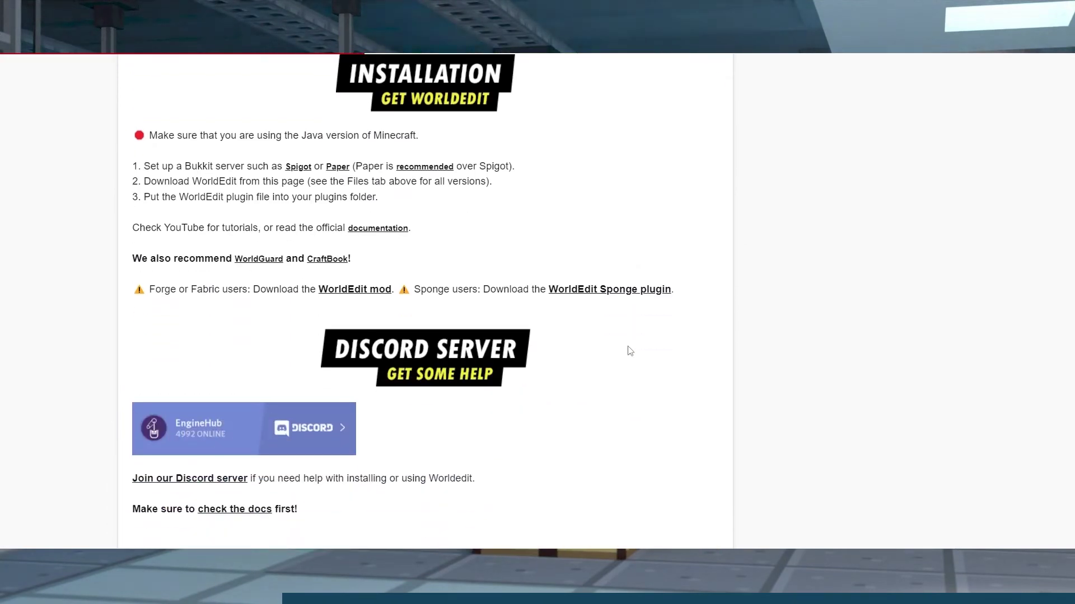
scroll(629, 351, down, 7)
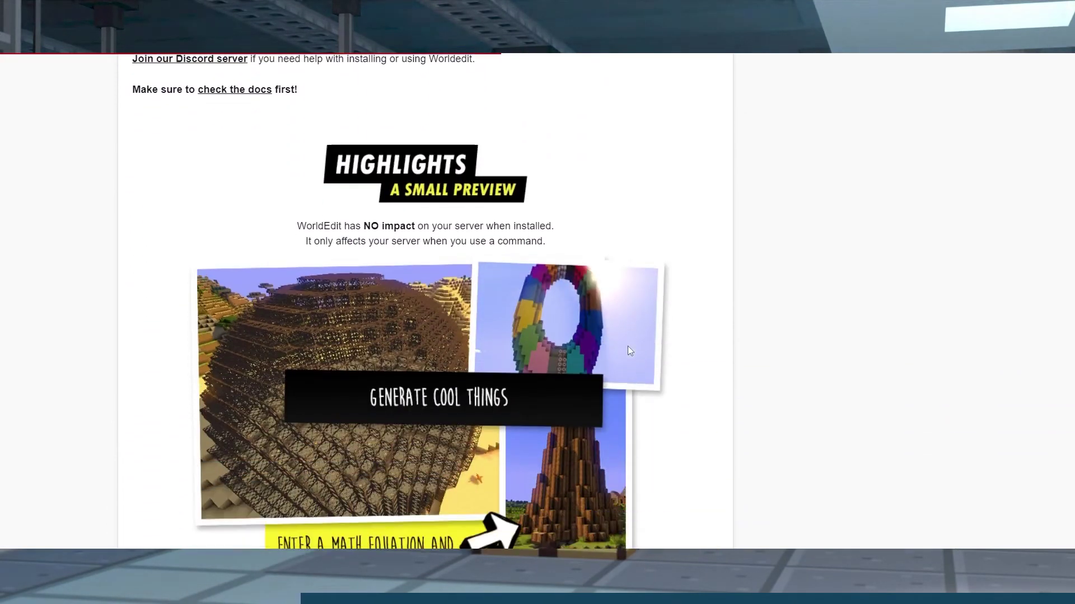
scroll(628, 351, down, 9)
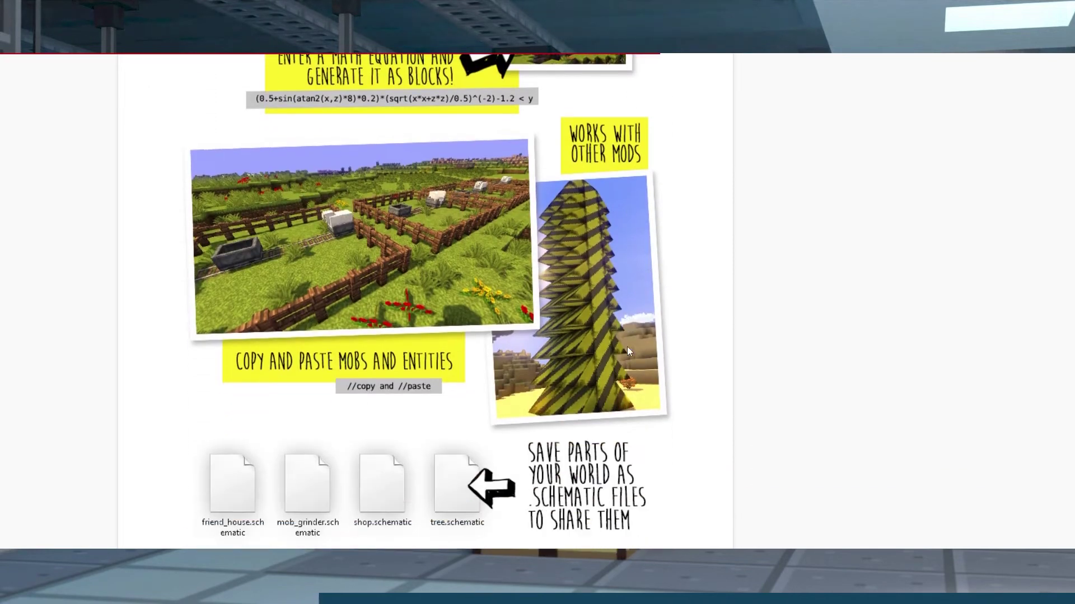
scroll(628, 352, down, 9)
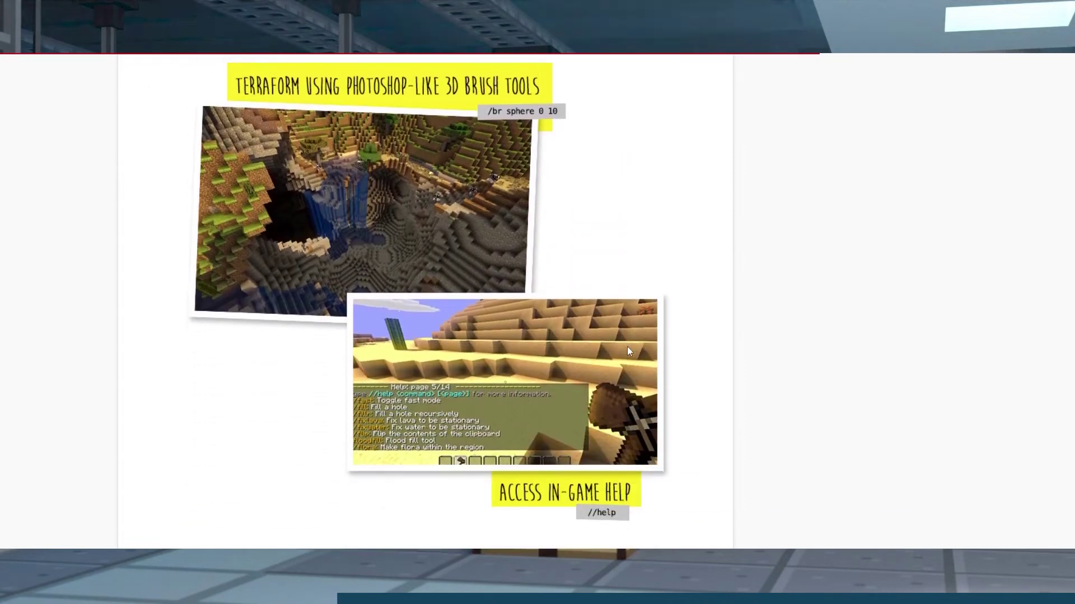
scroll(628, 352, down, 9)
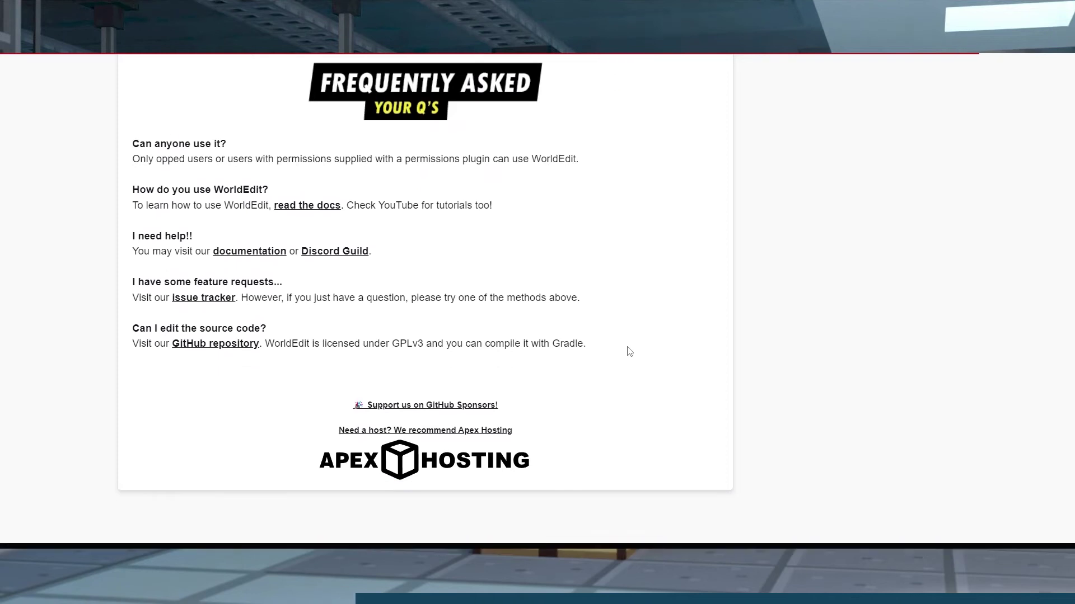
scroll(629, 352, down, 1)
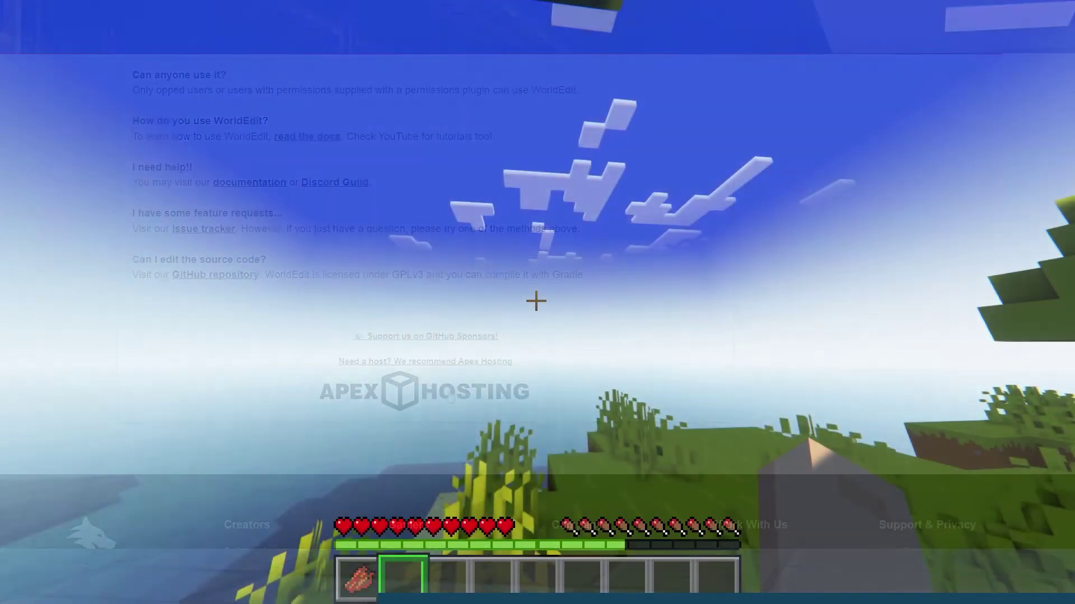
- Run /plugman info WorldEdit and /plugman check WorldEdit, showing 7.2.10 lags the latest 7.2.12
text(/plugman info worlded)
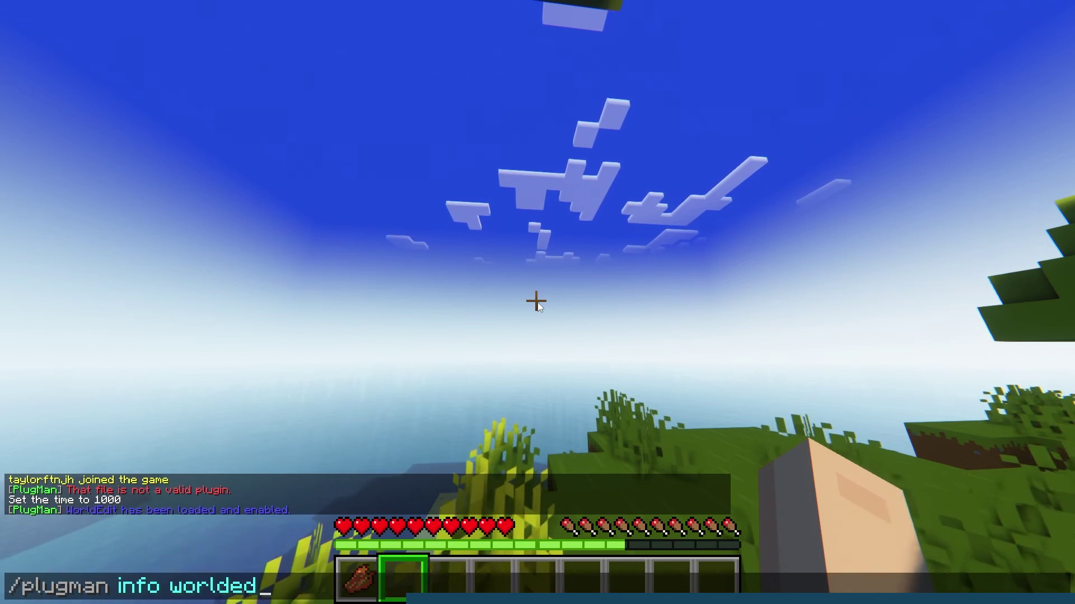
key(Return)
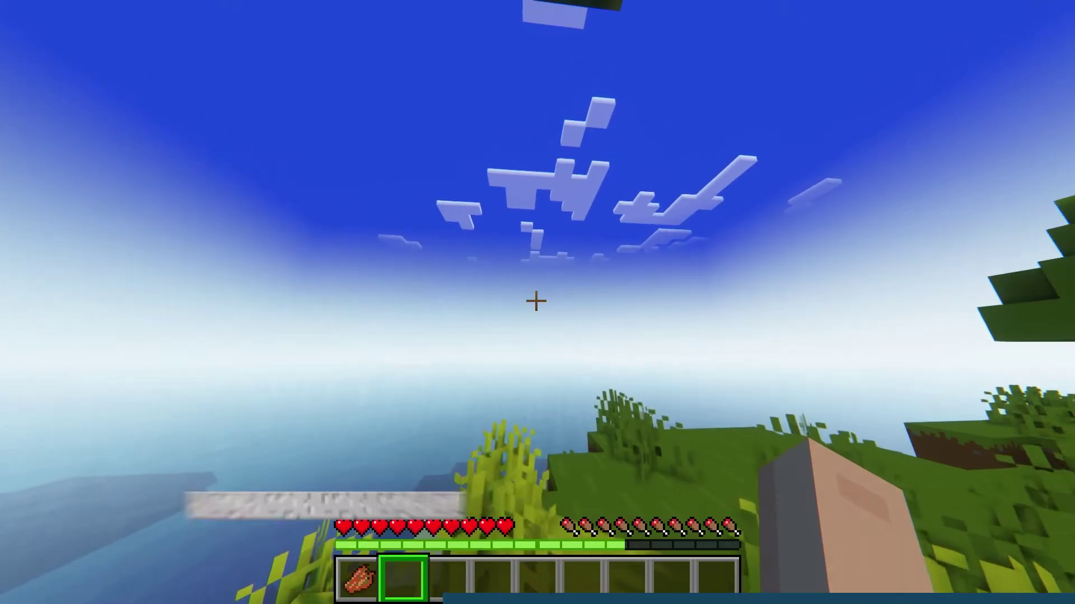
text(/p)
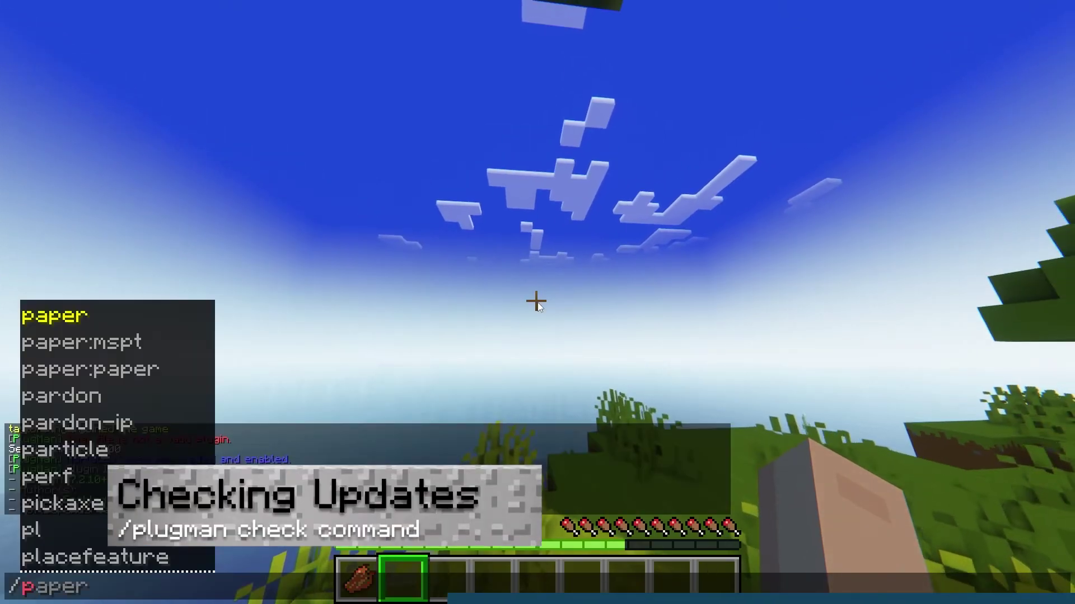
text(lugman check wio)
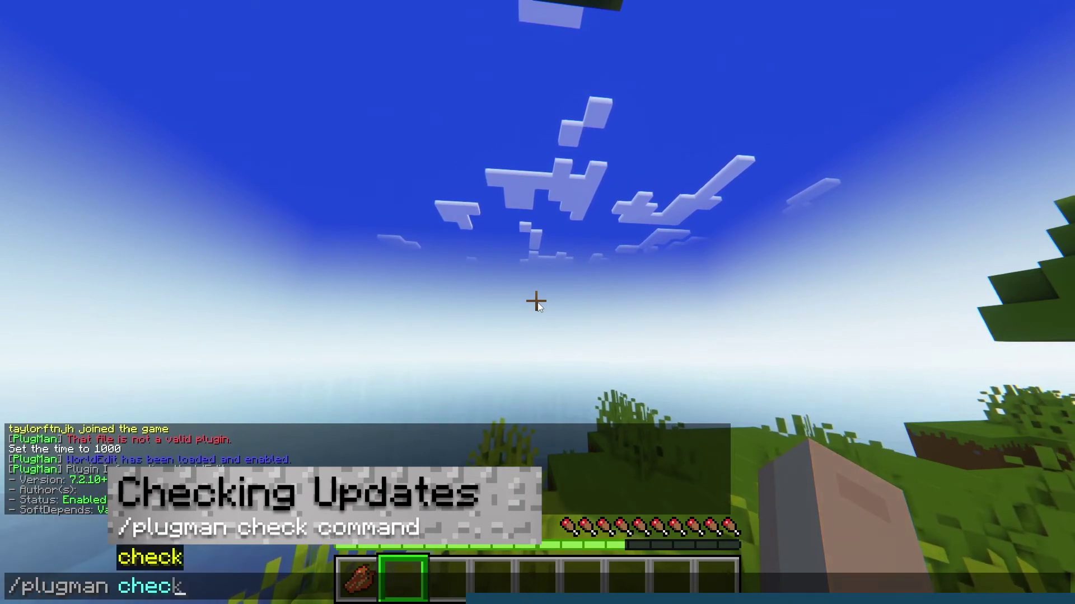
key(BackSpace)
key(BackSpace)
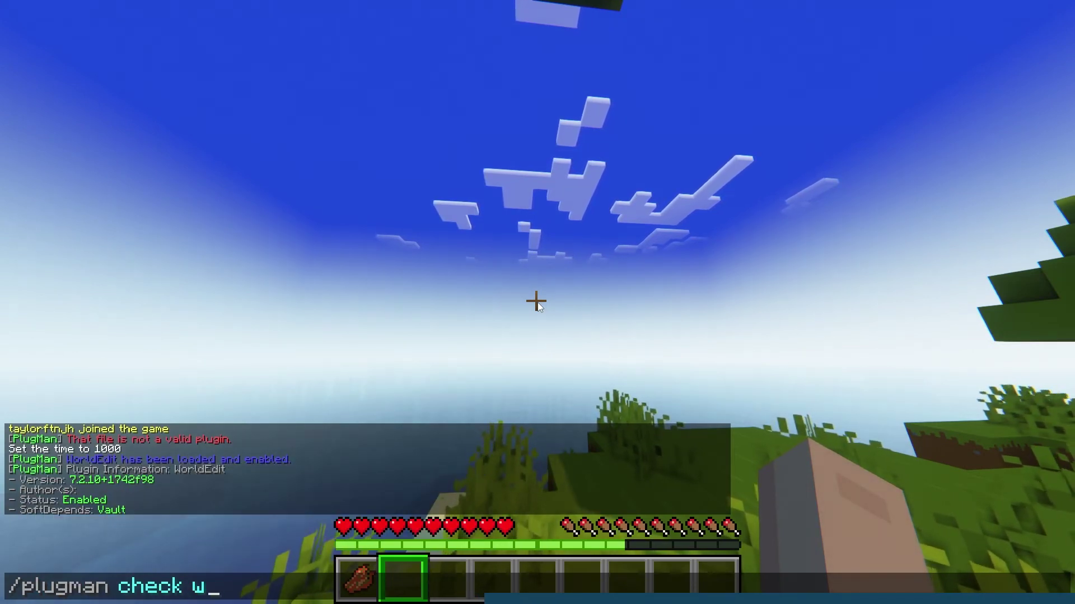
key(Tab)
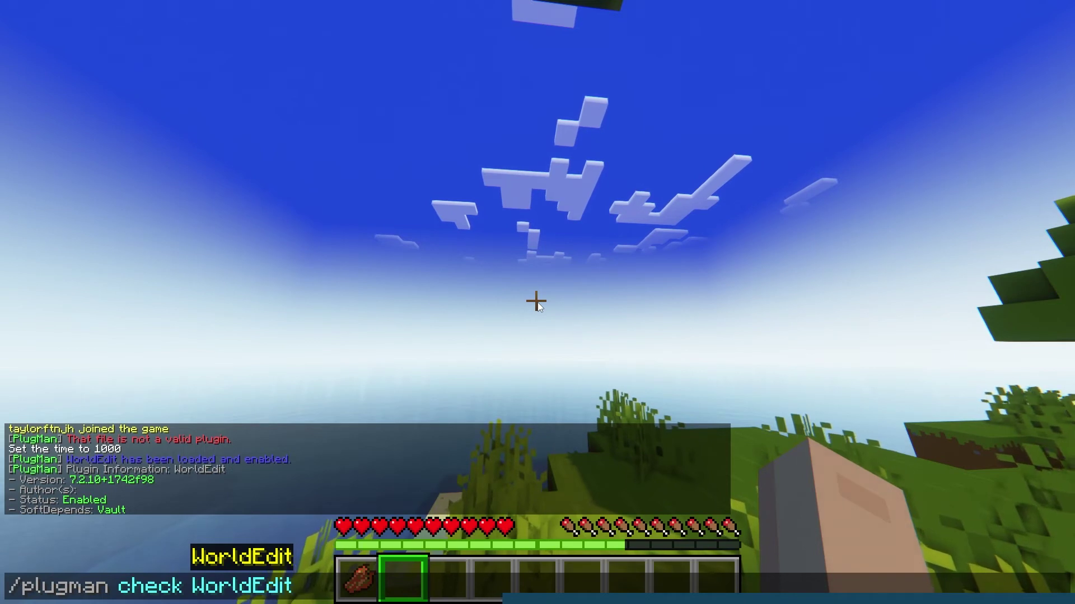
key(Return)
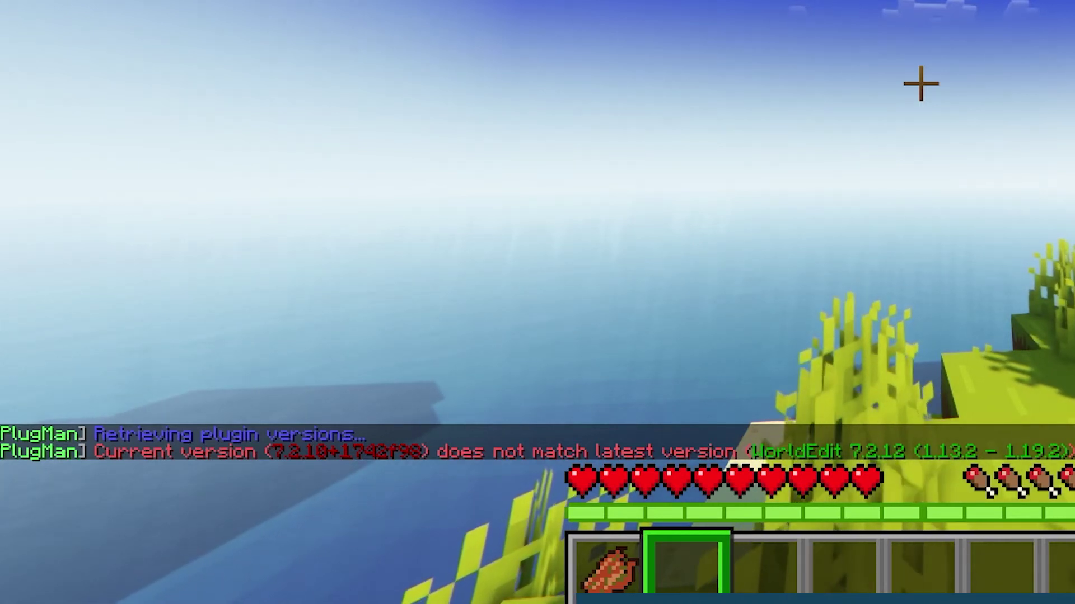
- Cycle WorldEdit's // command suggestions from center through cut, eval, fillr, genbiome, hpos2 to //middle
key(slash)
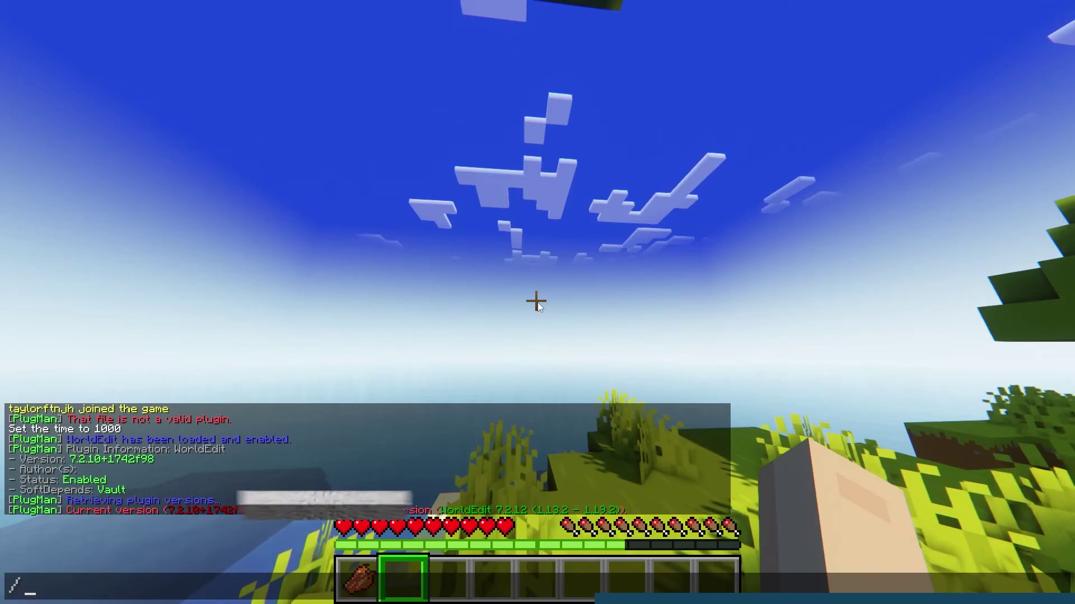
text(/)
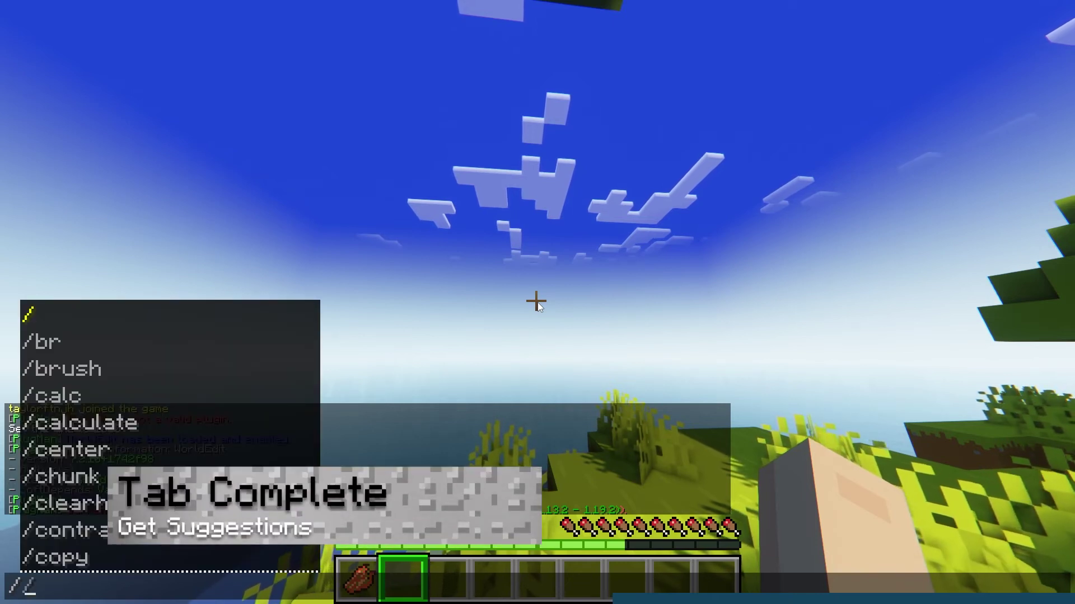
key(Tab)
key(Tab)
key(Tab)
key(Tab)
key(Tab)
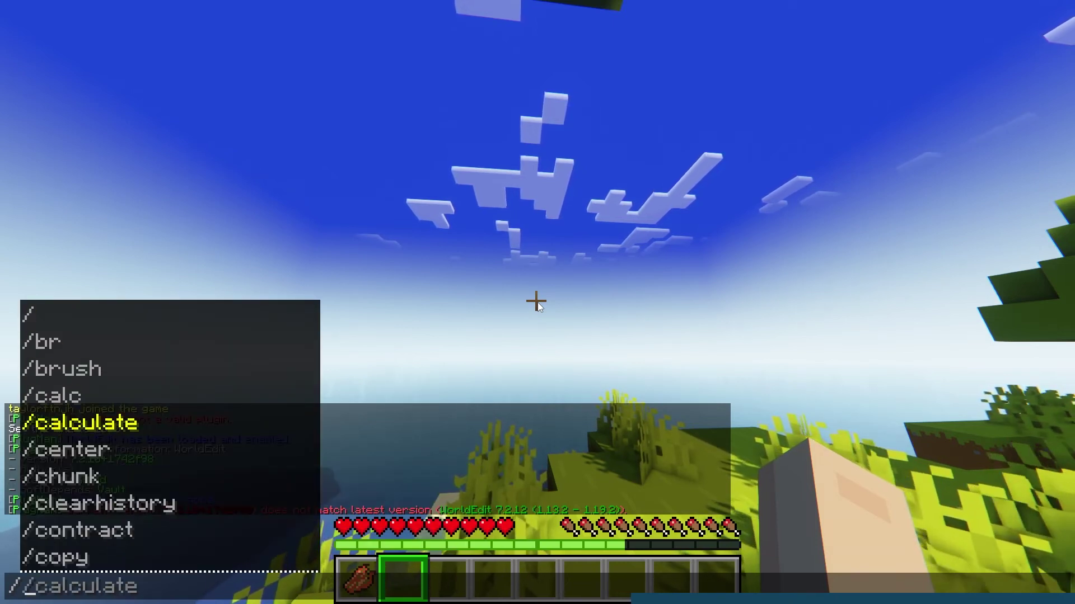
key(Tab)
key(Tab)
key(Tab)
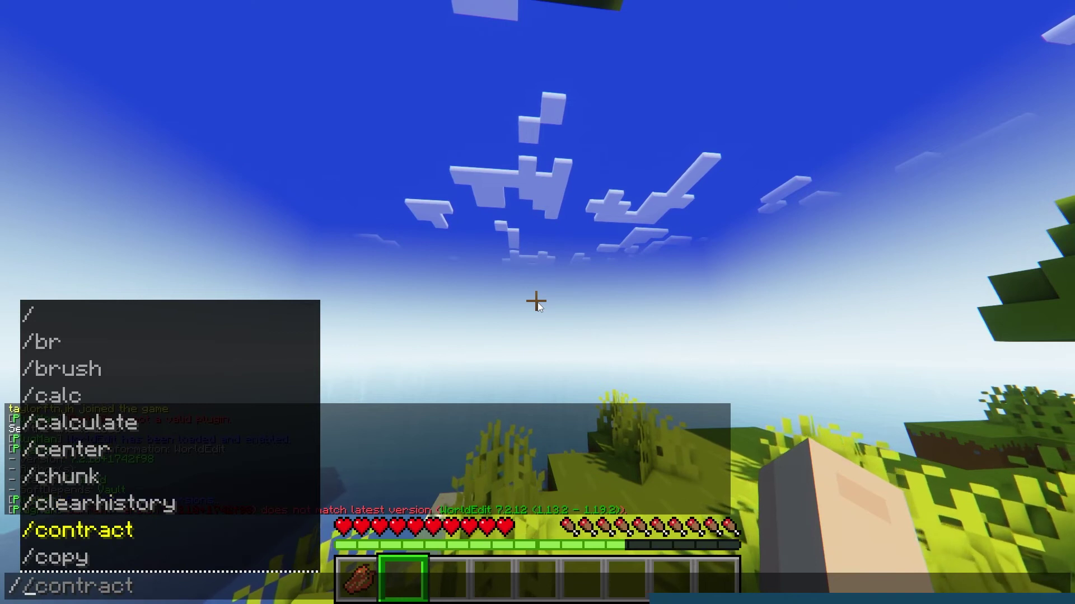
key(Tab)
key(shift+Tab)
key(shift+Tab)
key(shift+Tab)
key(shift+Tab)
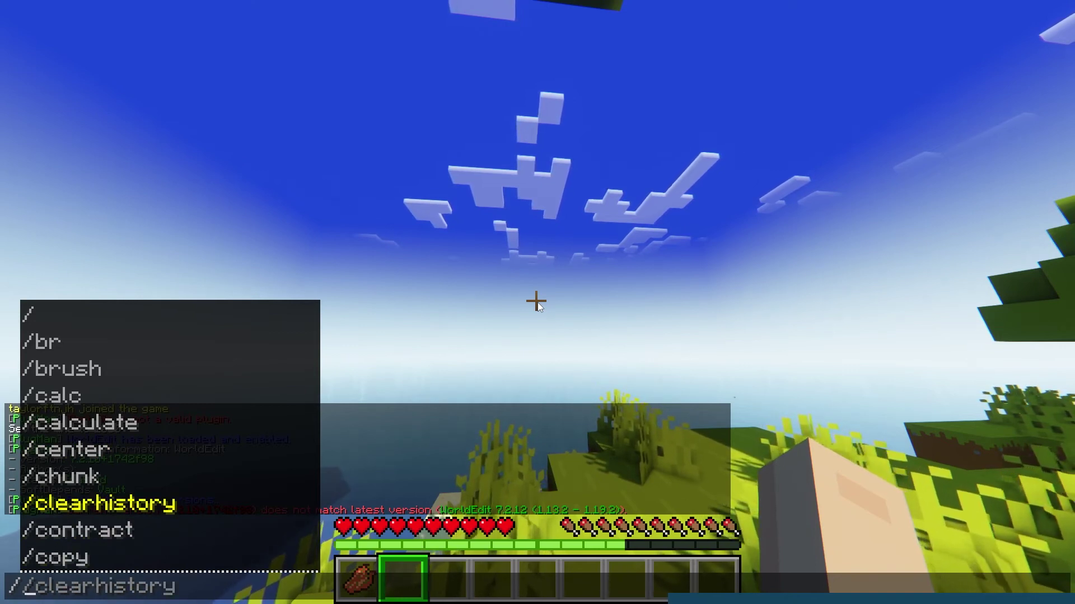
key(Tab)
key(Tab)
key(Tab)
key(Tab)
key(Tab)
key(Tab)
key(Tab)
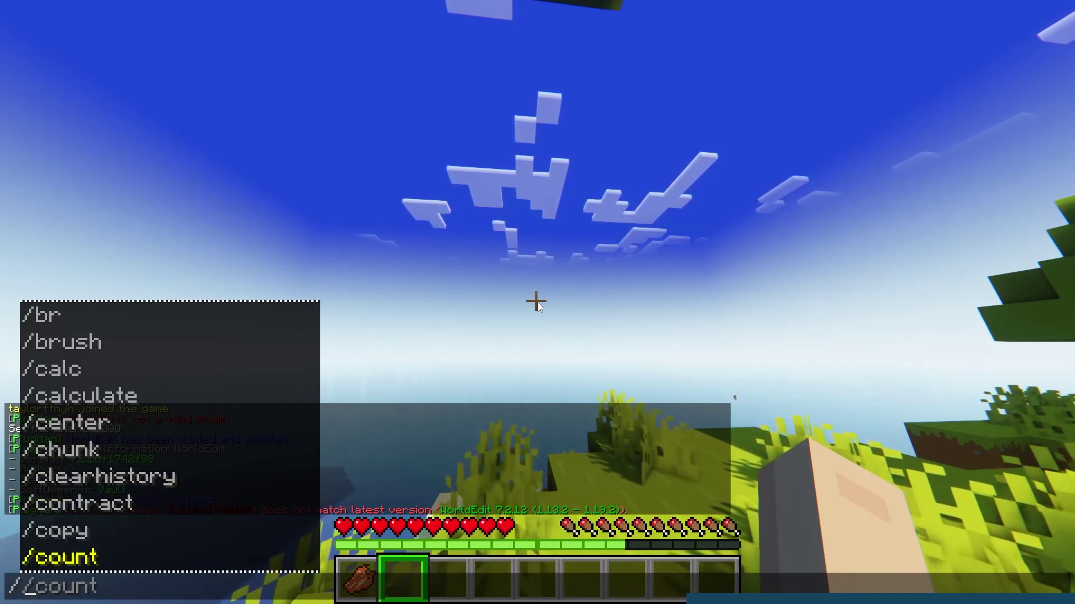
key(Tab)
key(Tab)
key(Tab)
key(Tab)
key(Tab)
key(Tab)
key(Tab)
key(Tab)
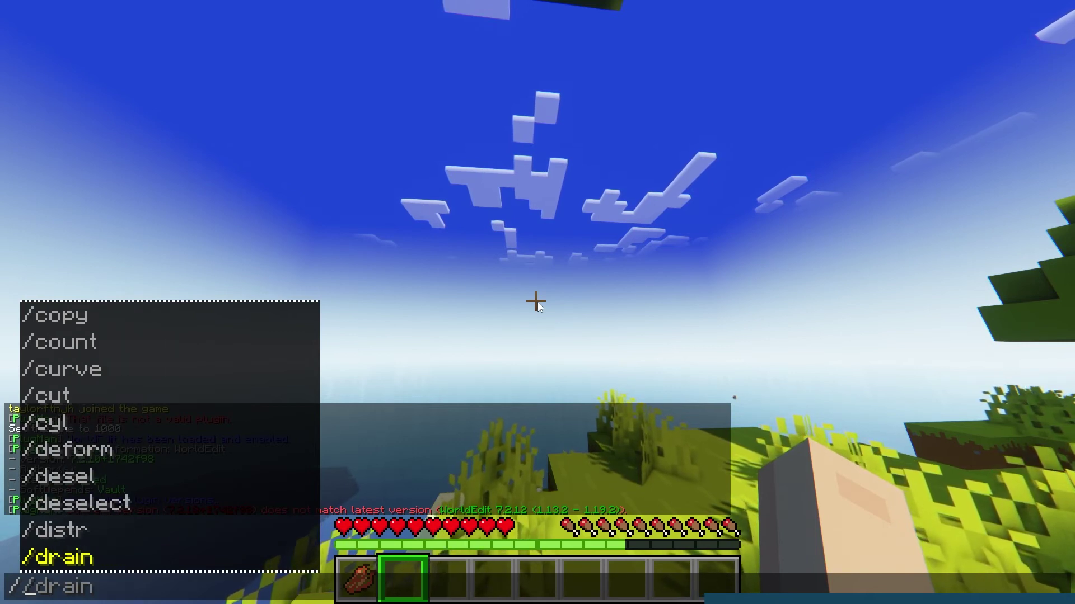
key(Tab)
key(Tab)
key(Tab)
key(Tab)
key(Tab)
key(Tab)
key(Tab)
key(Tab)
key(Tab)
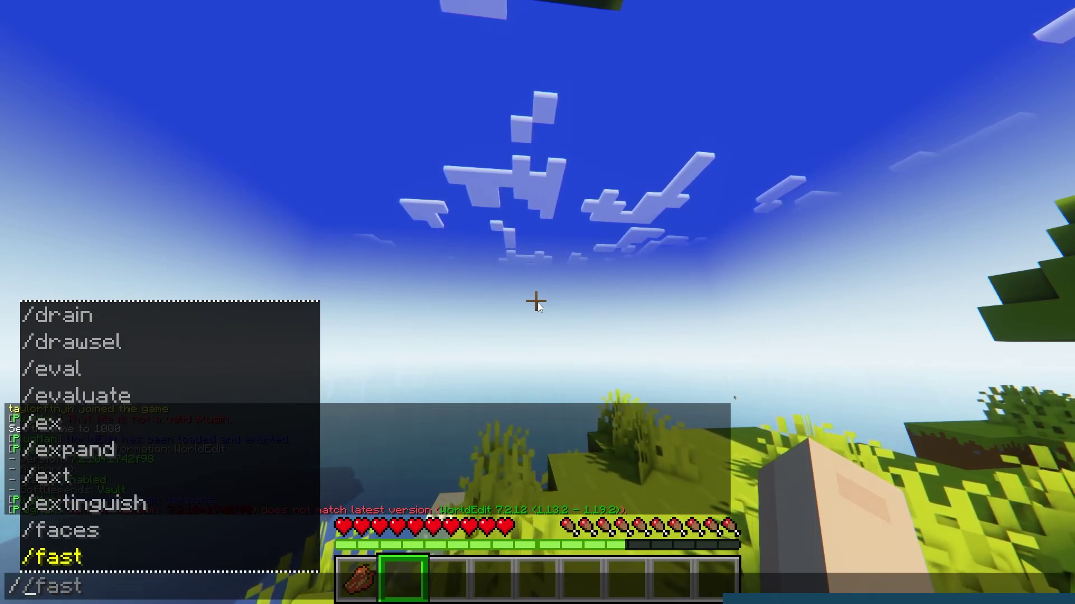
key(Tab)
key(Tab)
key(Tab)
key(Tab)
key(Tab)
key(Tab)
key(Tab)
key(Tab)
key(Tab)
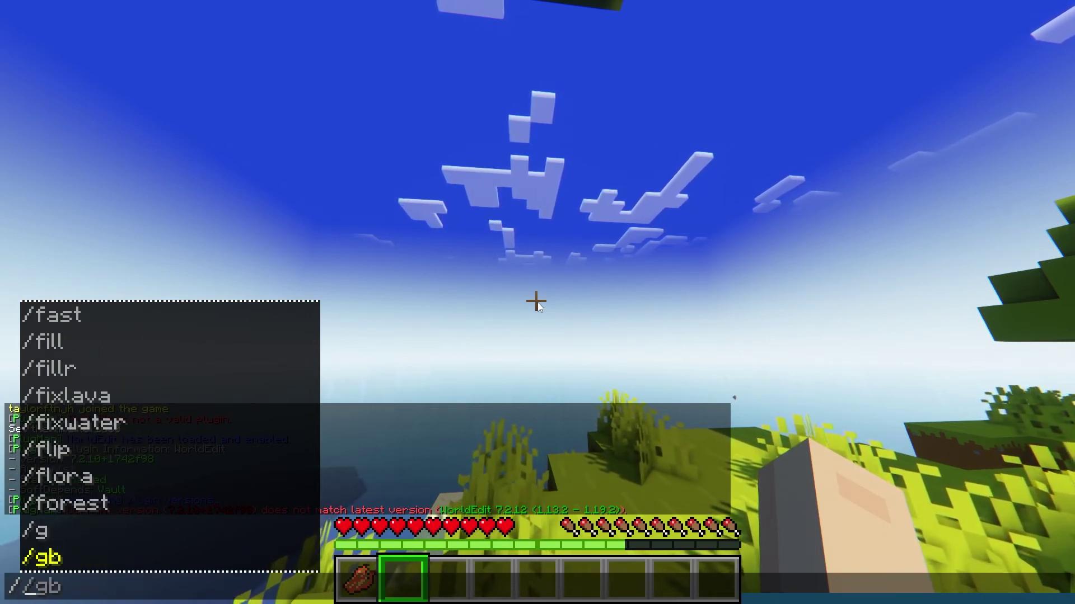
key(Tab)
key(Tab)
key(Tab)
key(Tab)
key(Tab)
key(Tab)
key(Tab)
key(Tab)
key(Tab)
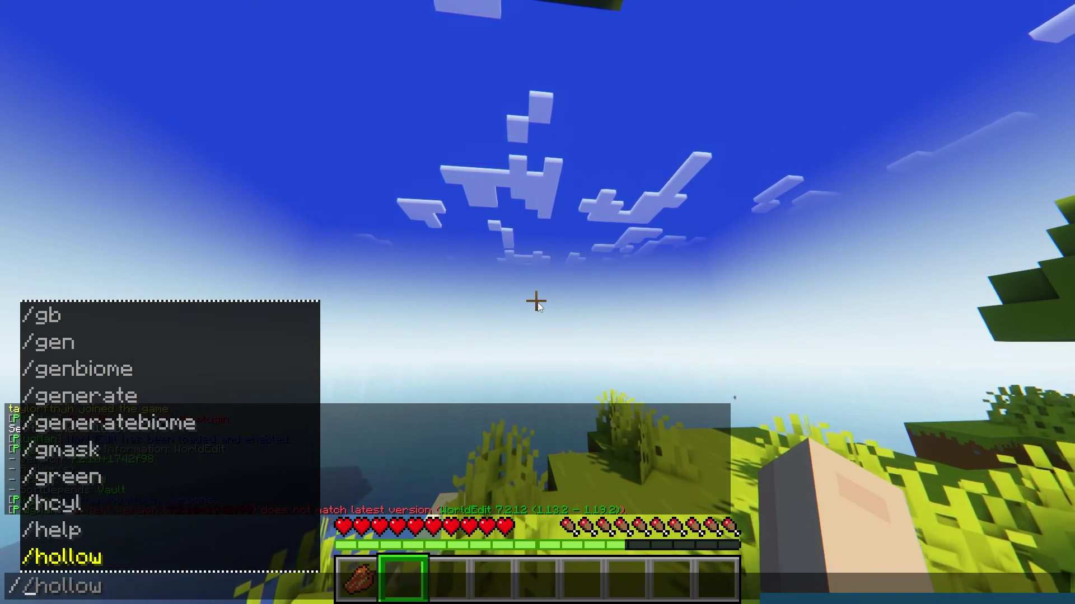
key(Tab)
key(Tab)
key(Tab)
key(Tab)
key(Tab)
key(Tab)
key(Tab)
key(Tab)
key(Tab)
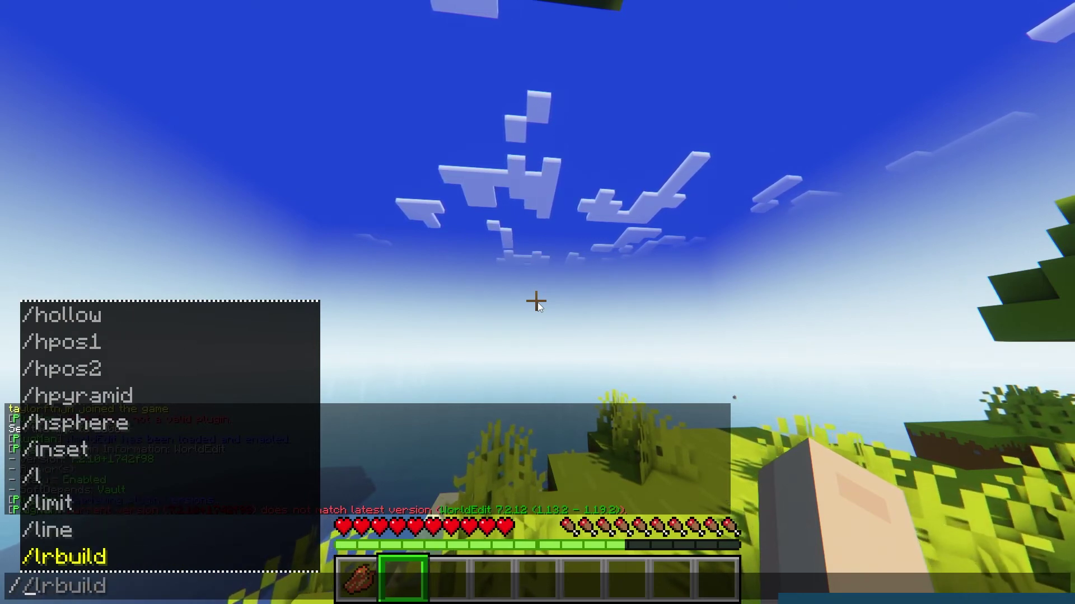
key(Escape)
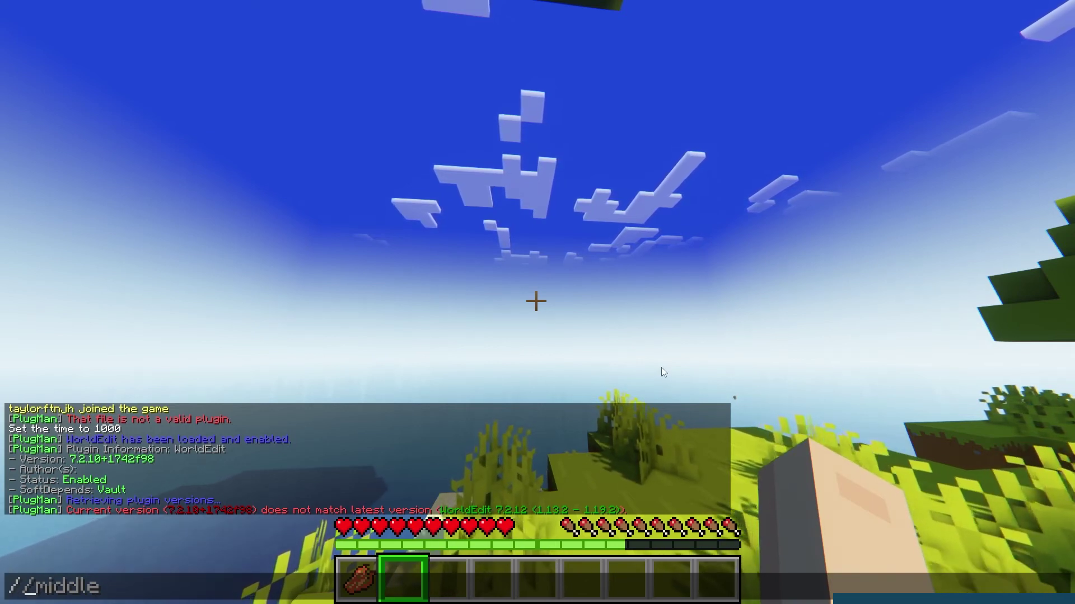
- Replace //middle with /plugman usage WorldEdit and send it to print WorldEdit's command usage
key(Escape)
text(/plugi)
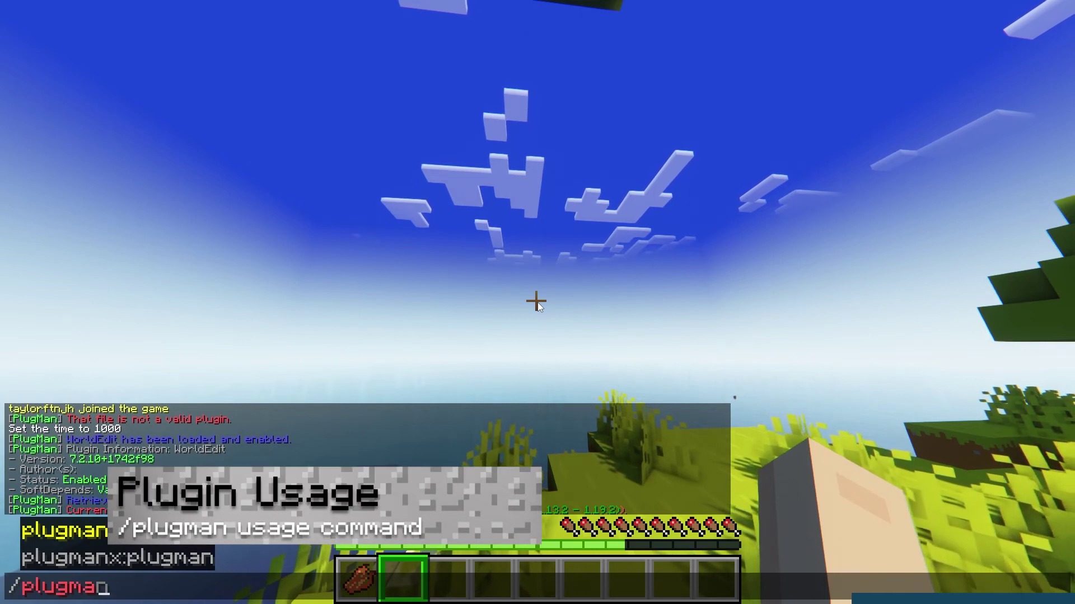
text(n usage)
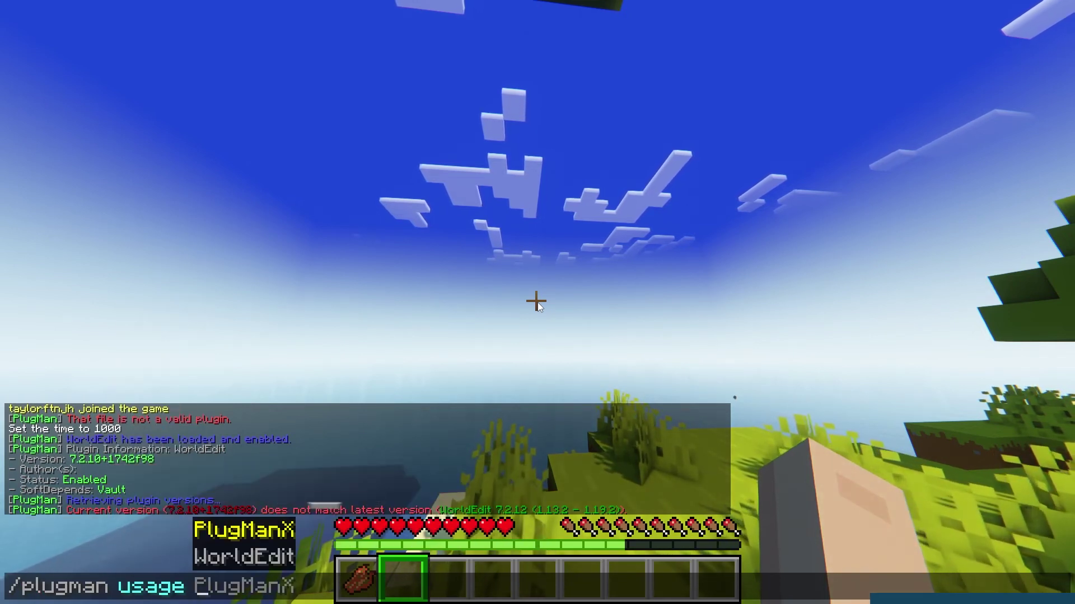
key(Down)
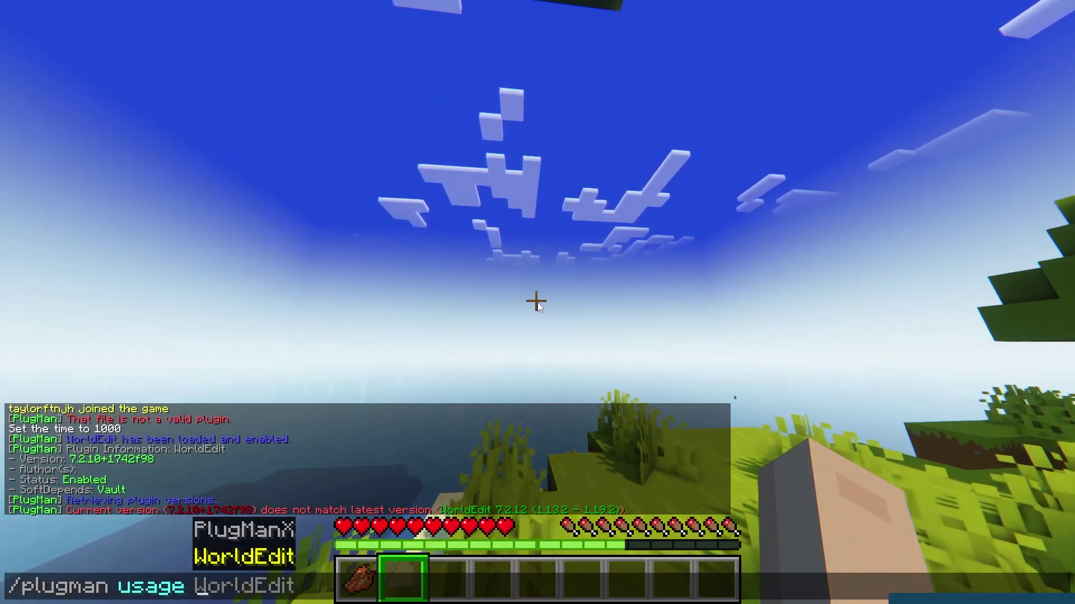
key(Tab)
key(Return)
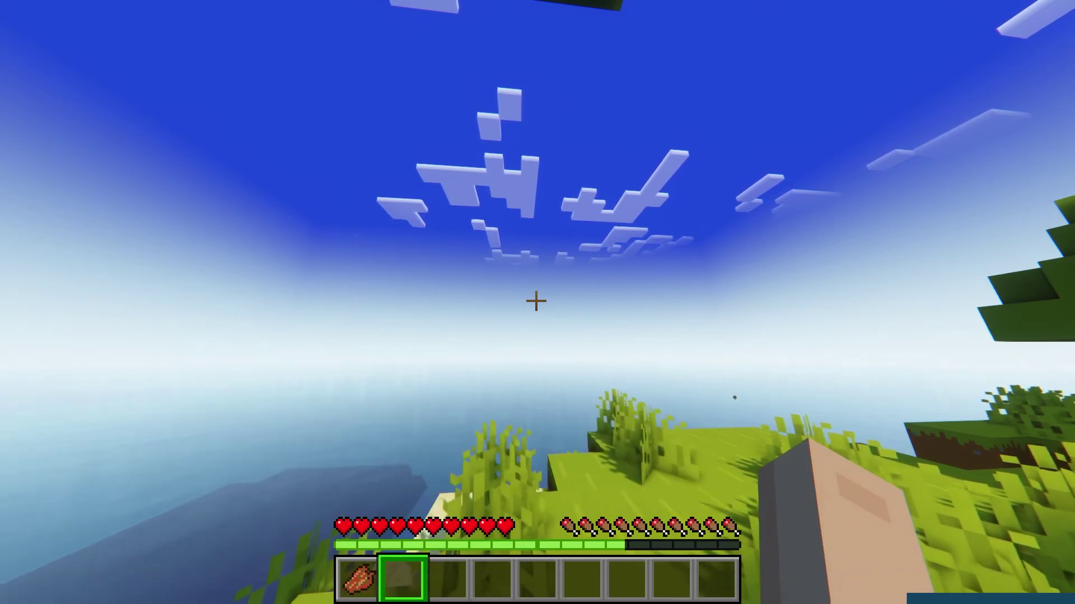